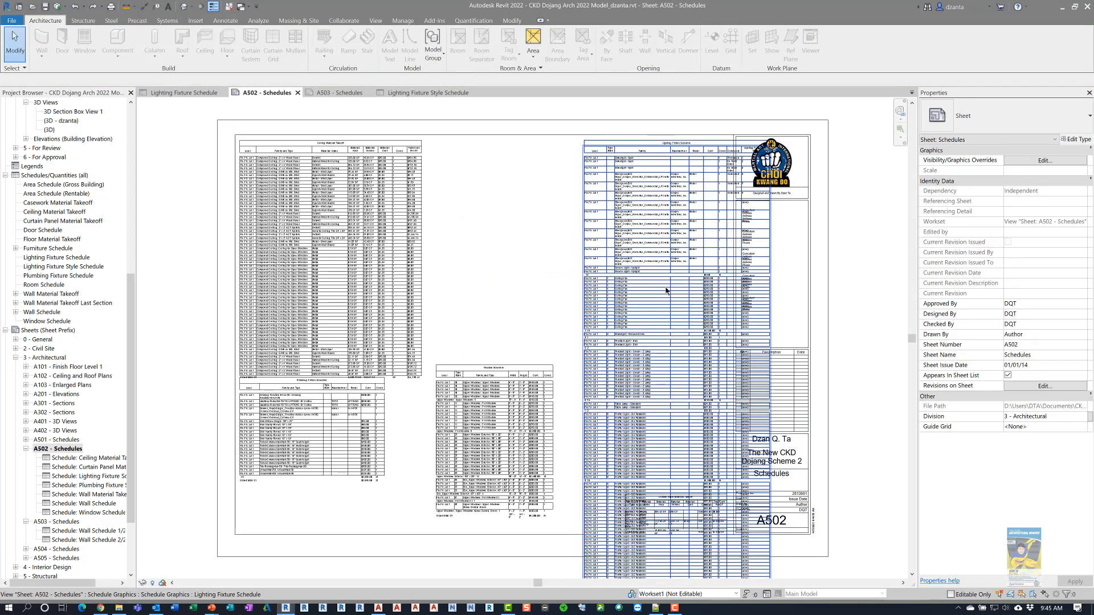
- Split the Lighting Fixture Schedule on sheet A502 into two segments
scroll(856, 364, "down", 5)
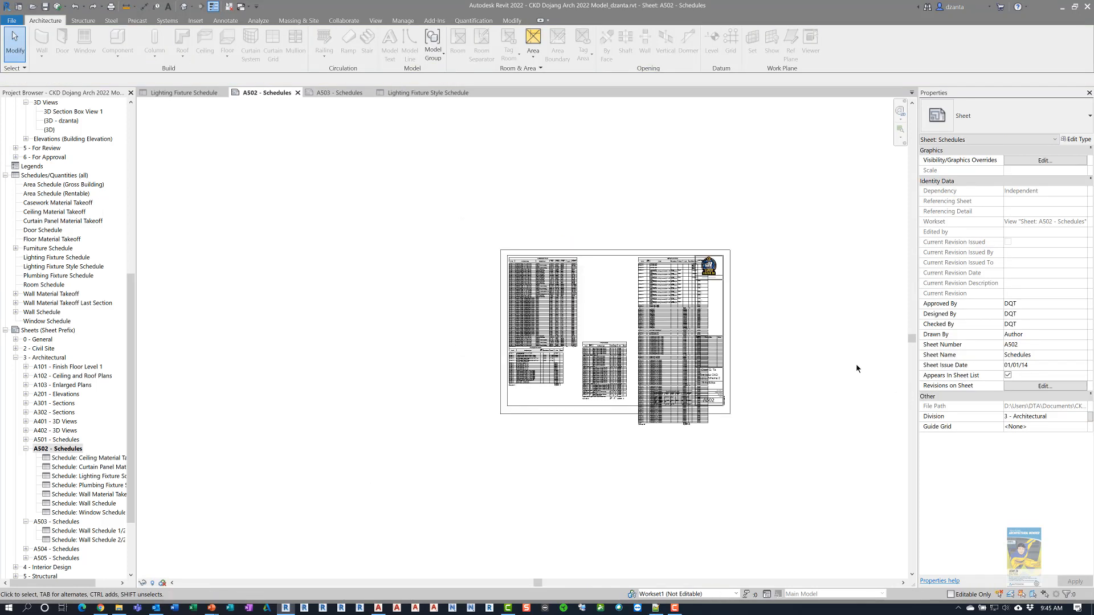
scroll(715, 399, "up", 3)
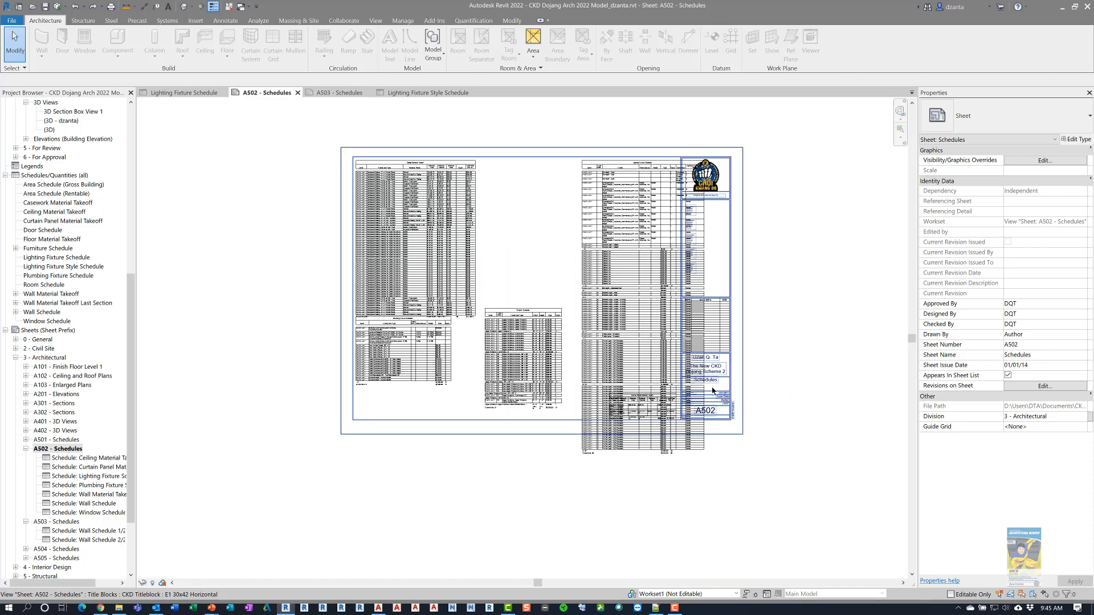
scroll(792, 267, "up", 1)
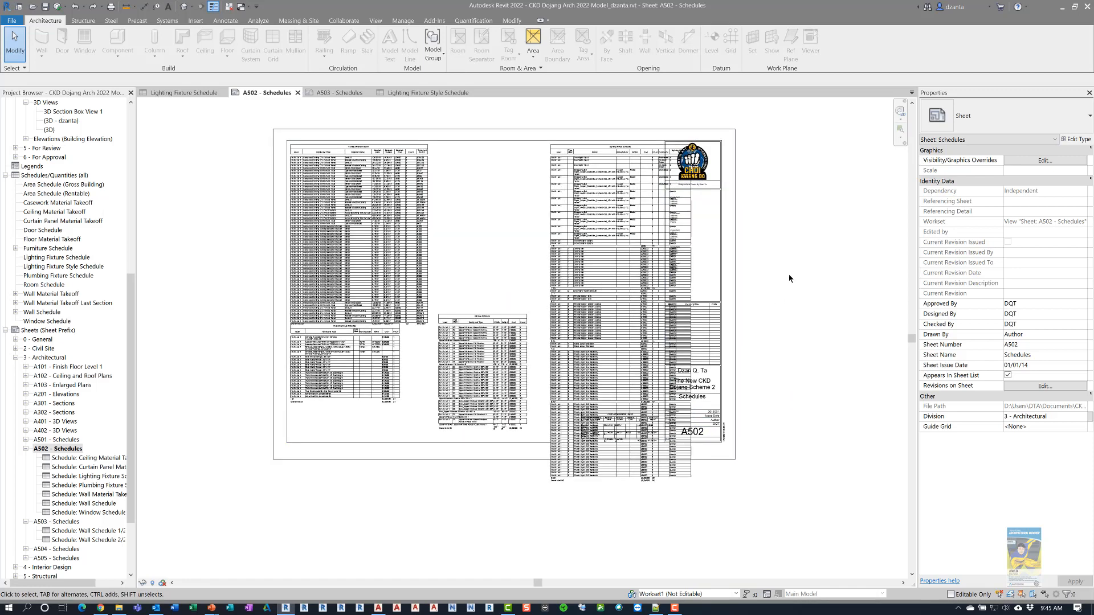
middle_click_drag(795, 283, 808, 308)
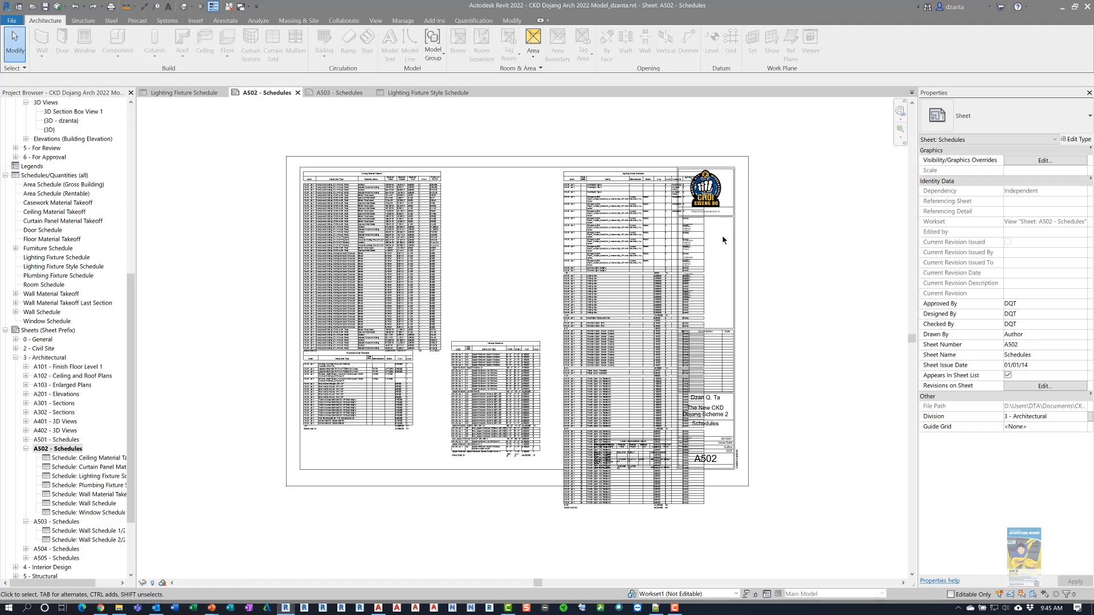
left_click(634, 240)
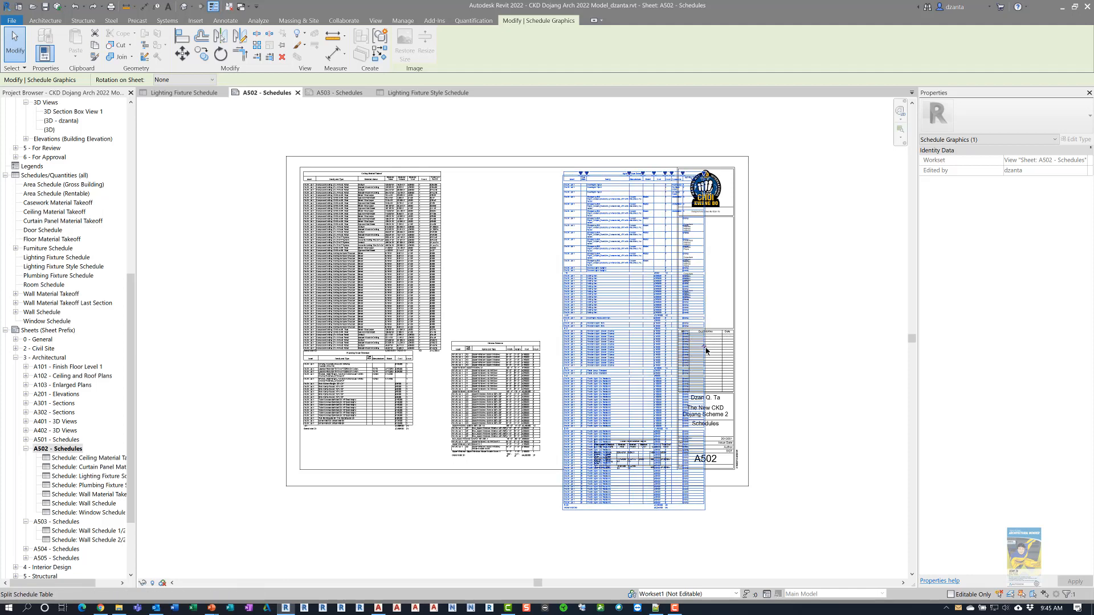
left_click(705, 350)
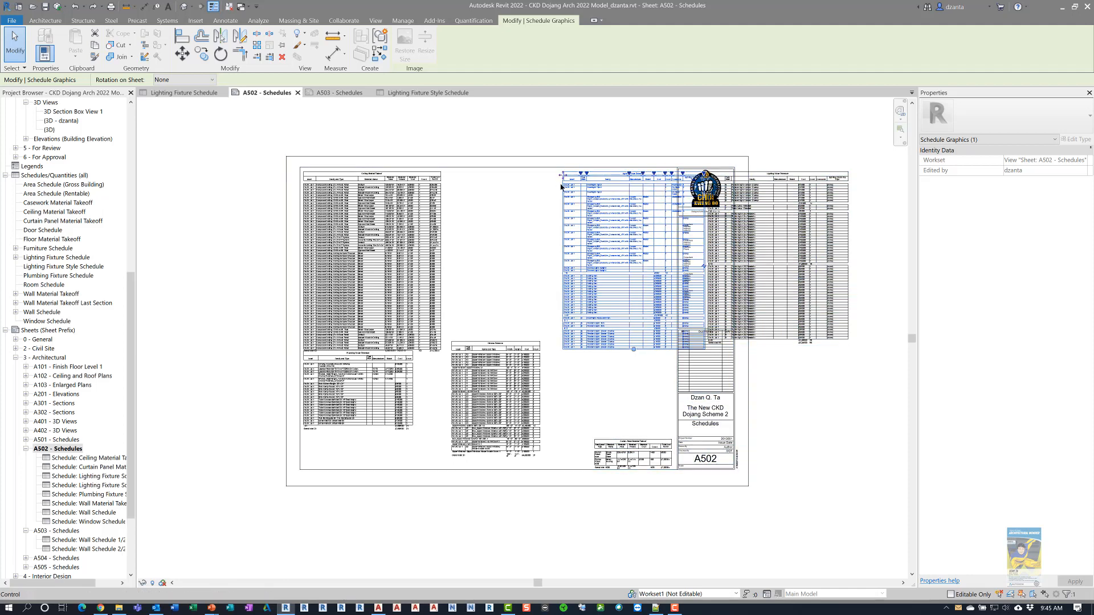
- Move the first Lighting Fixture Schedule segment beside the Ceiling Material Takeoff and the second segment outside the sheet beyond the title block
left_click_drag(564, 180, 471, 178)
left_click(559, 129)
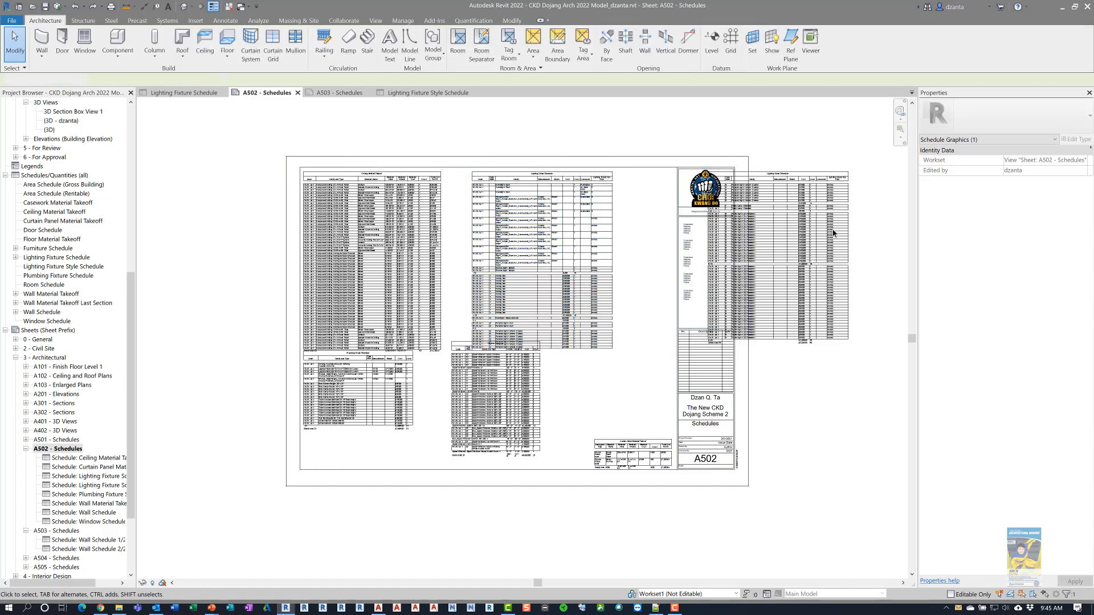
left_click(833, 232)
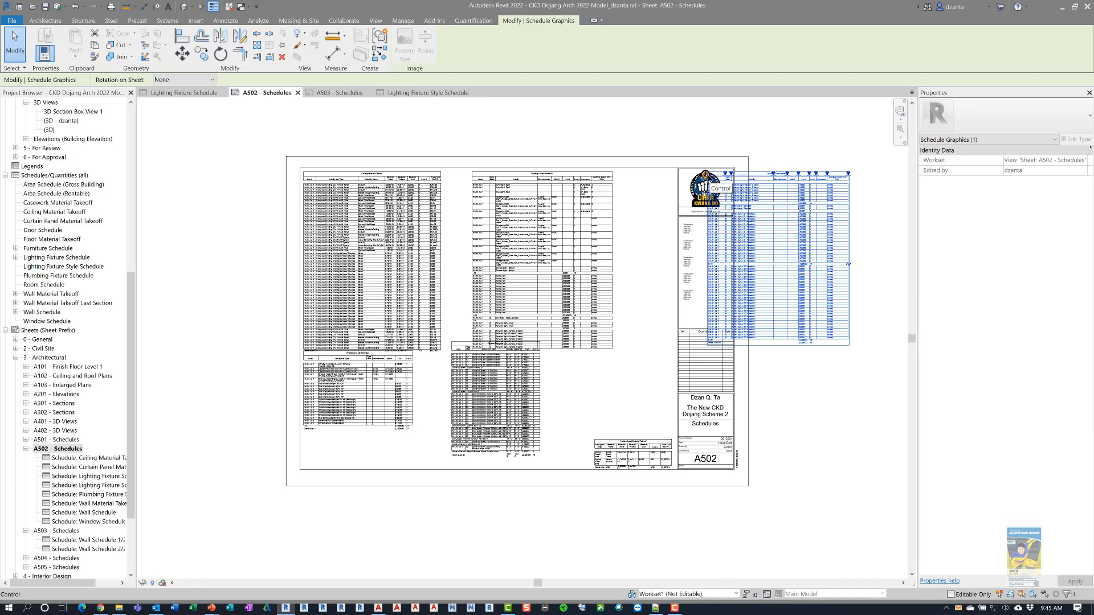
left_click_drag(764, 179, 835, 181)
left_click(802, 389)
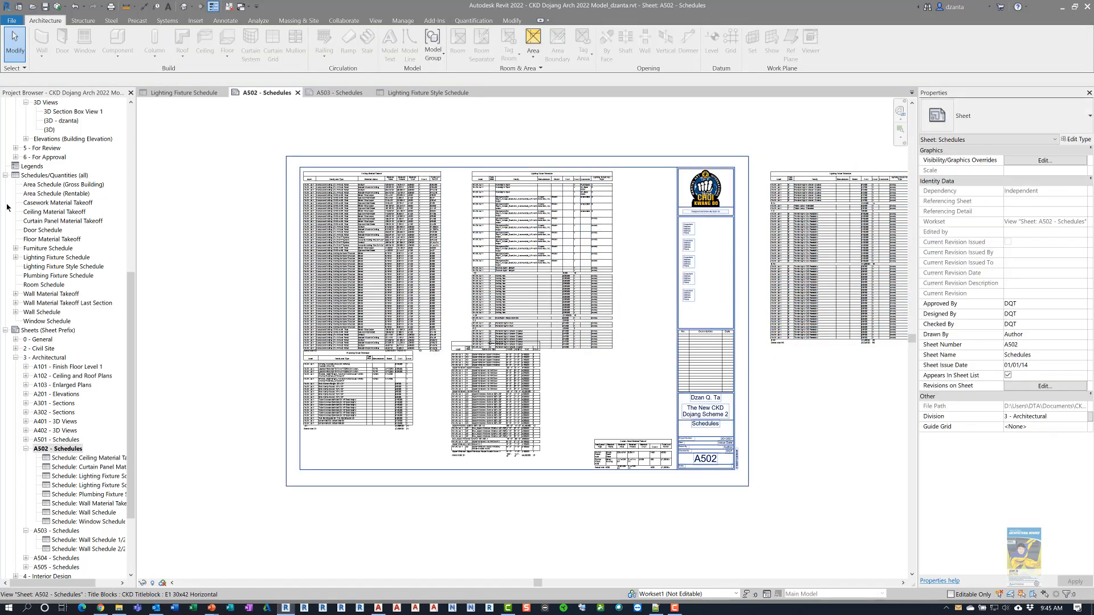
- Expand the Furniture Schedule's segments in the Project Browser and delete the second Lighting Fixture Schedule segment from sheet A502
left_click(15, 248)
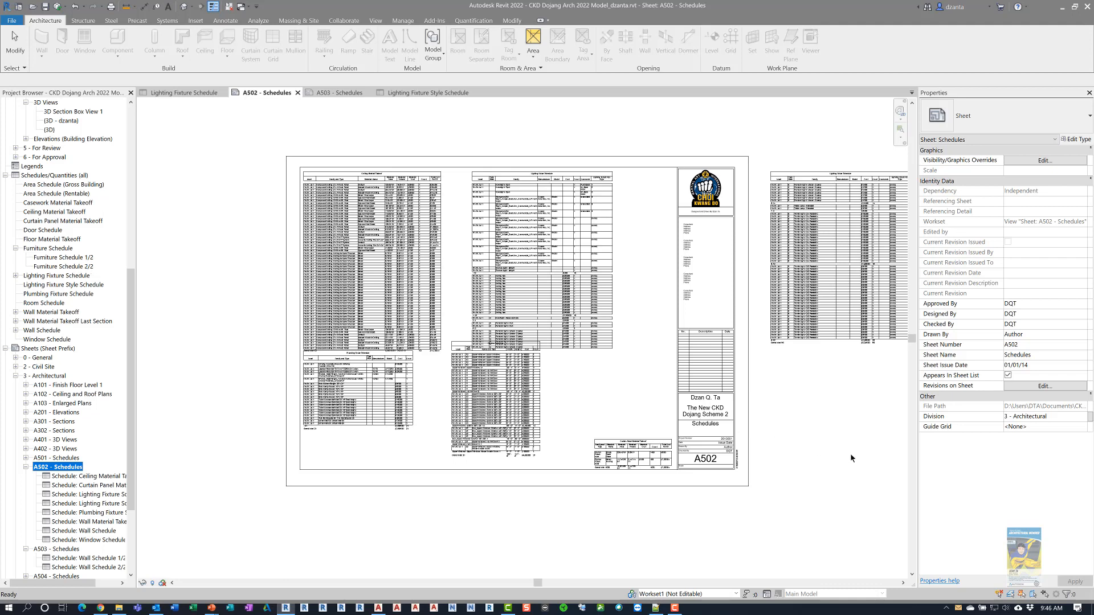
left_click(856, 261)
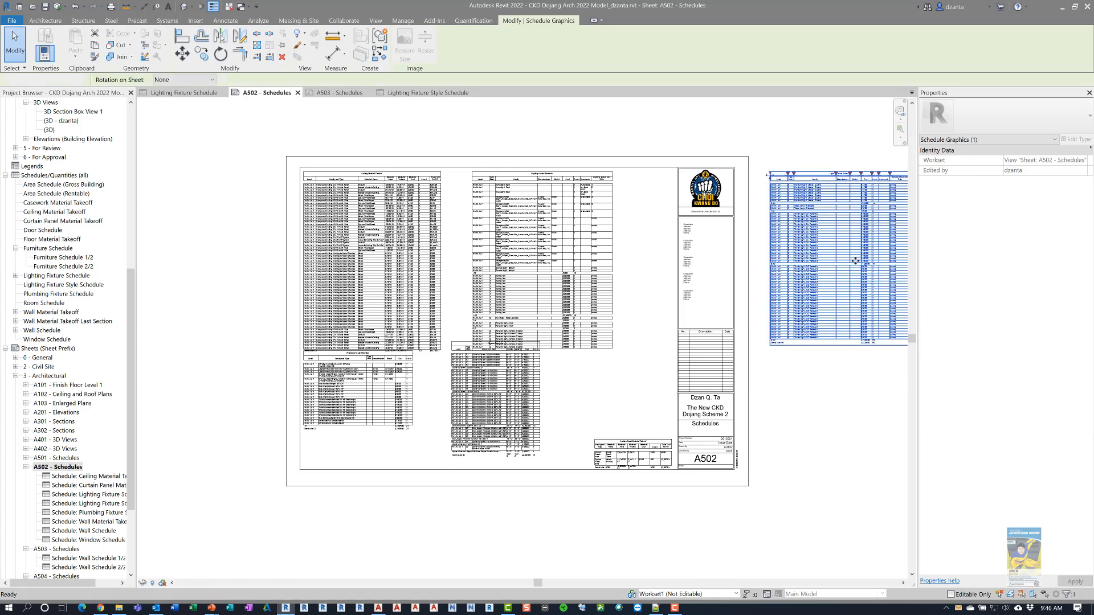
key("Delete")
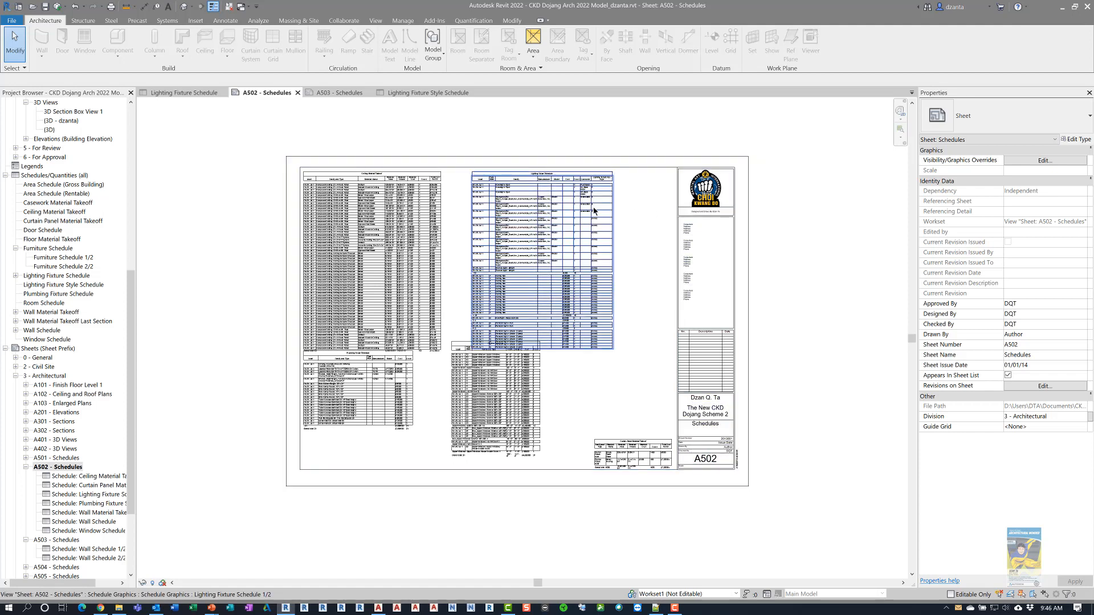
- Nudge the remaining Lighting Fixture Schedule segment right until it sits close to the title block and clears most of the Window Schedule
left_click(572, 237)
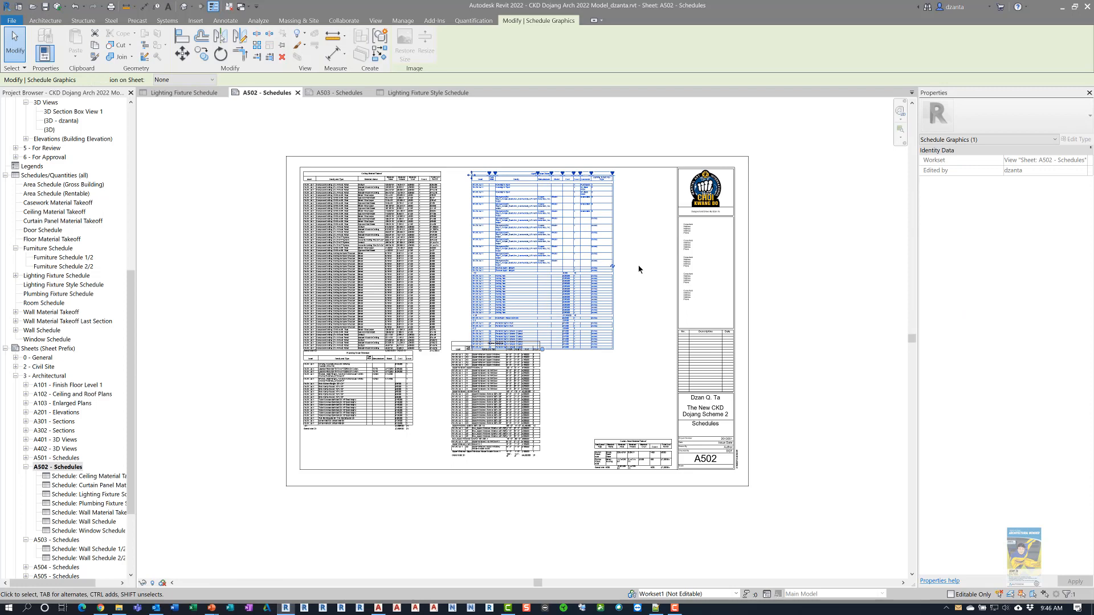
key("Right")
key("Right")
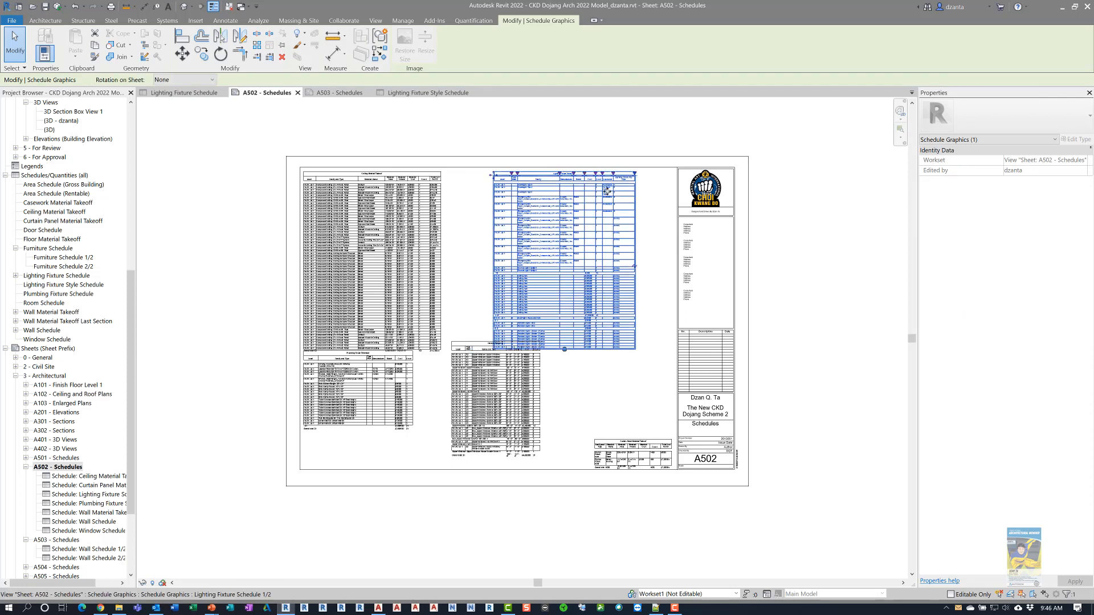
key("Right")
key("Right")
key("Right")
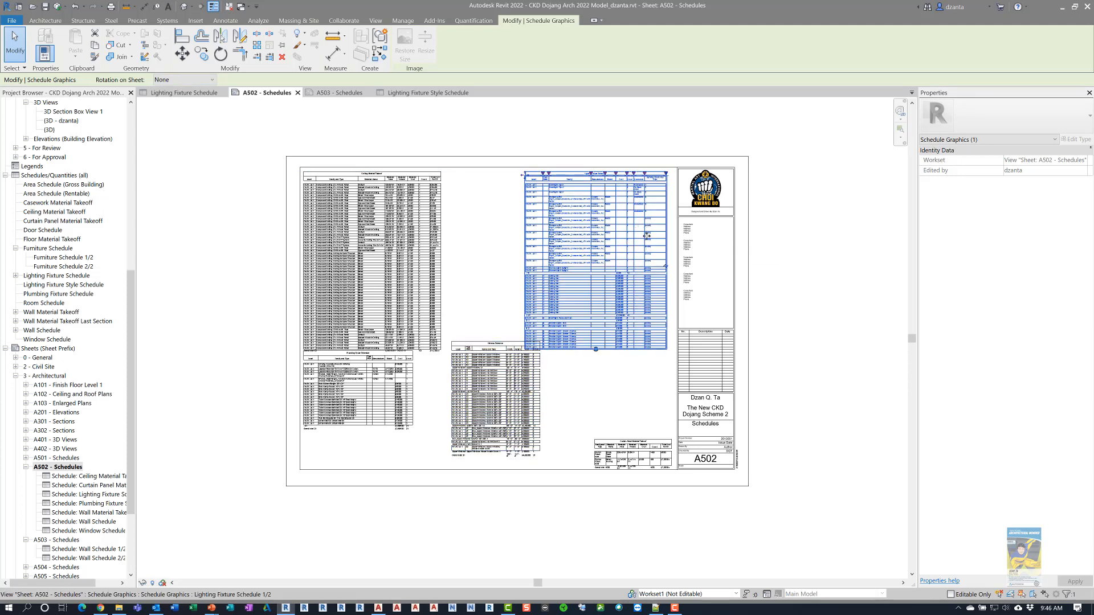
- Move the Window Schedule down slightly so it clears the lighting schedule segment above it
left_click(500, 414)
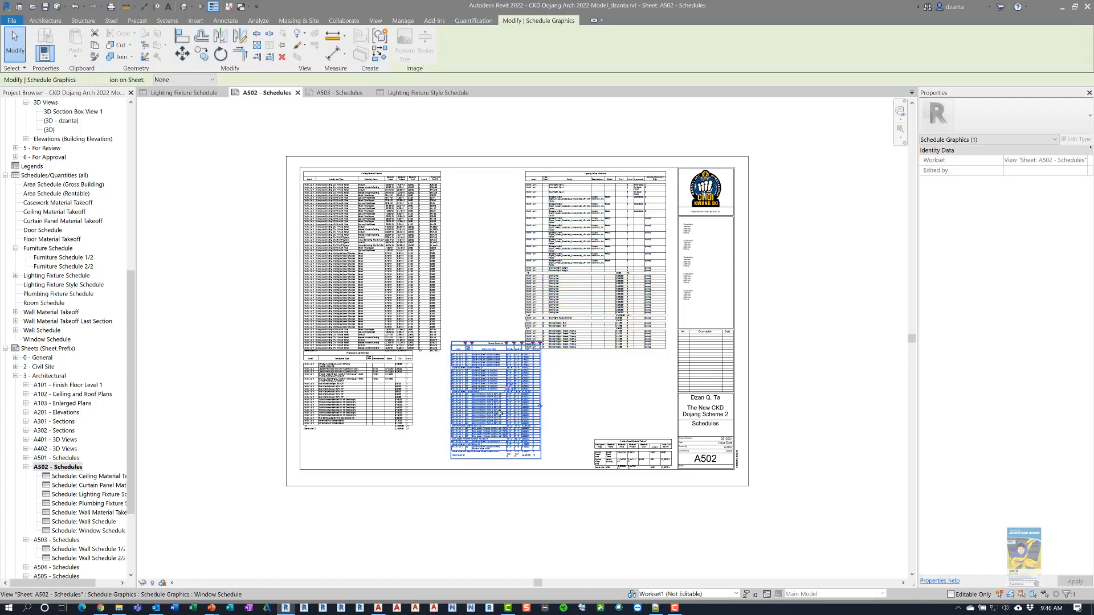
left_click_drag(500, 414, 500, 425)
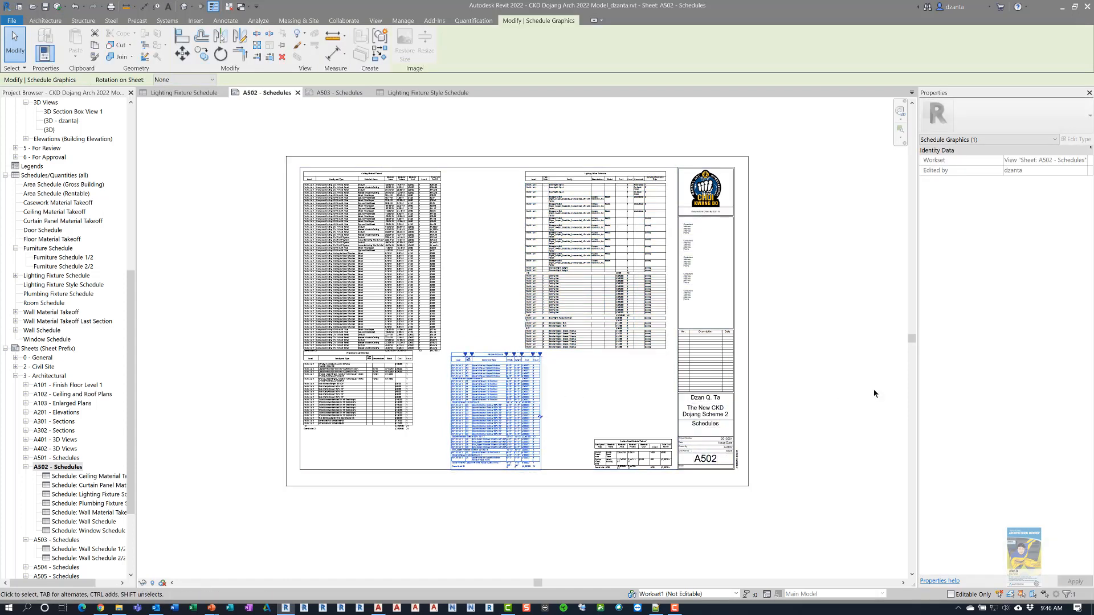
left_click(833, 393)
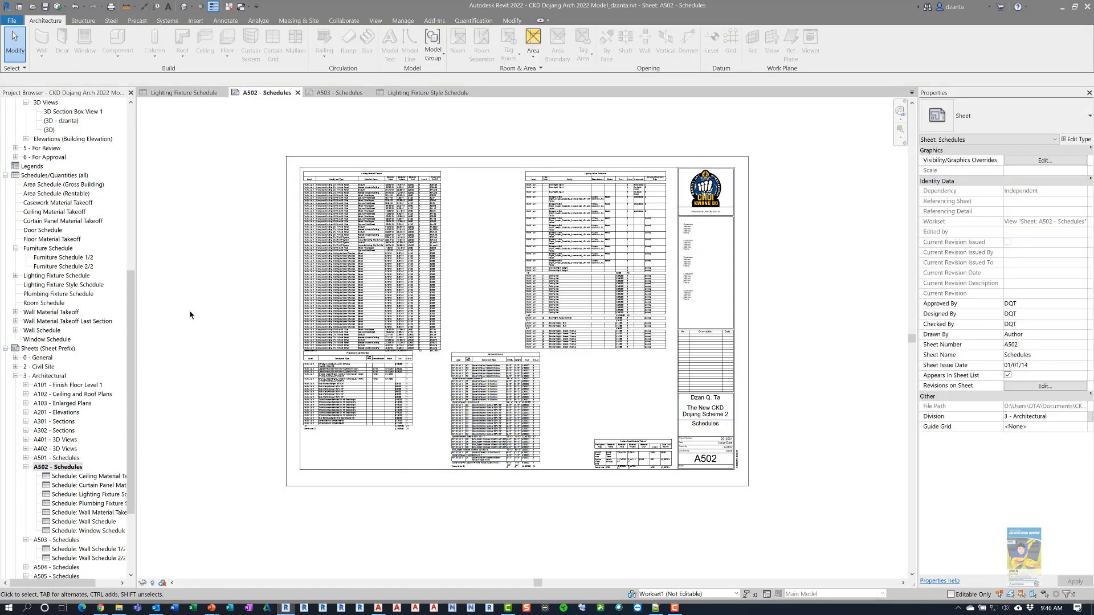
- Place Furniture Schedule 2/2 on sheet A503 between the second Wall Schedule segment and the title block
left_click(339, 93)
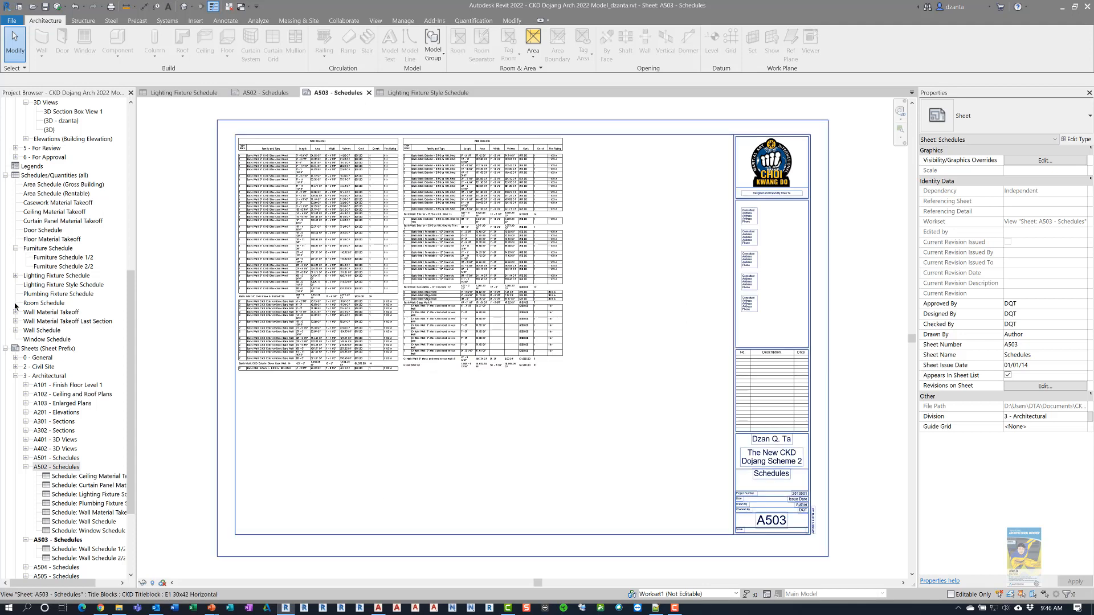
left_click(67, 267)
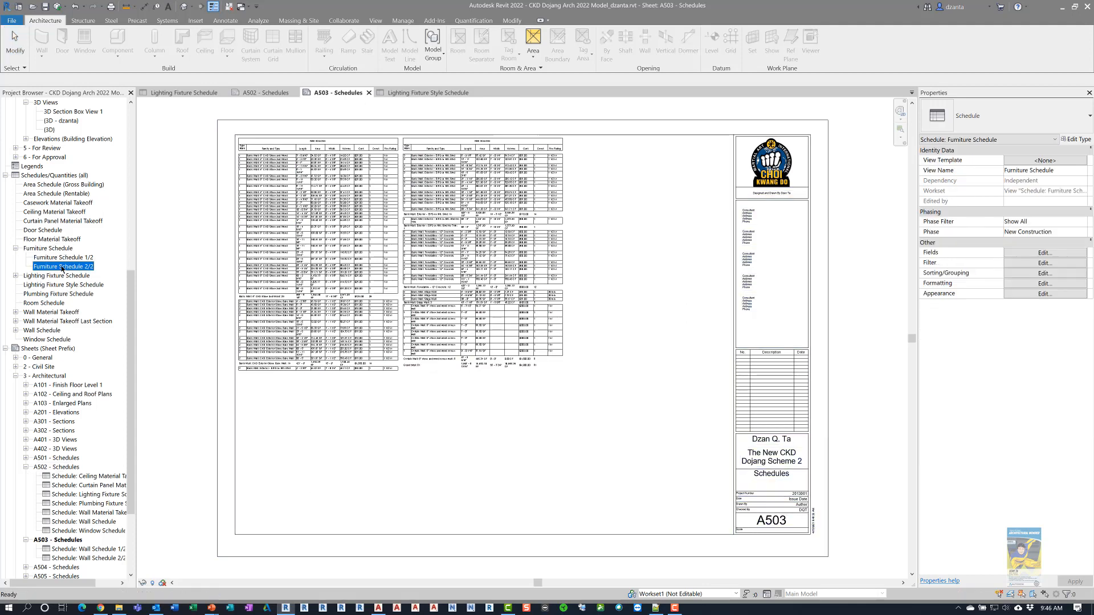
left_click_drag(65, 268, 548, 401)
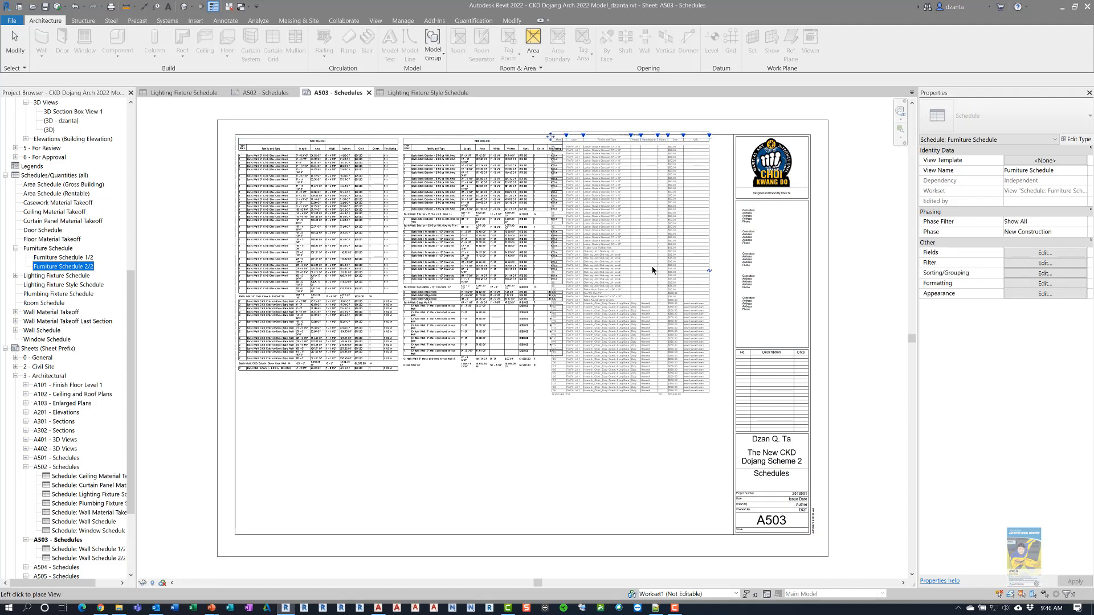
left_click(654, 274)
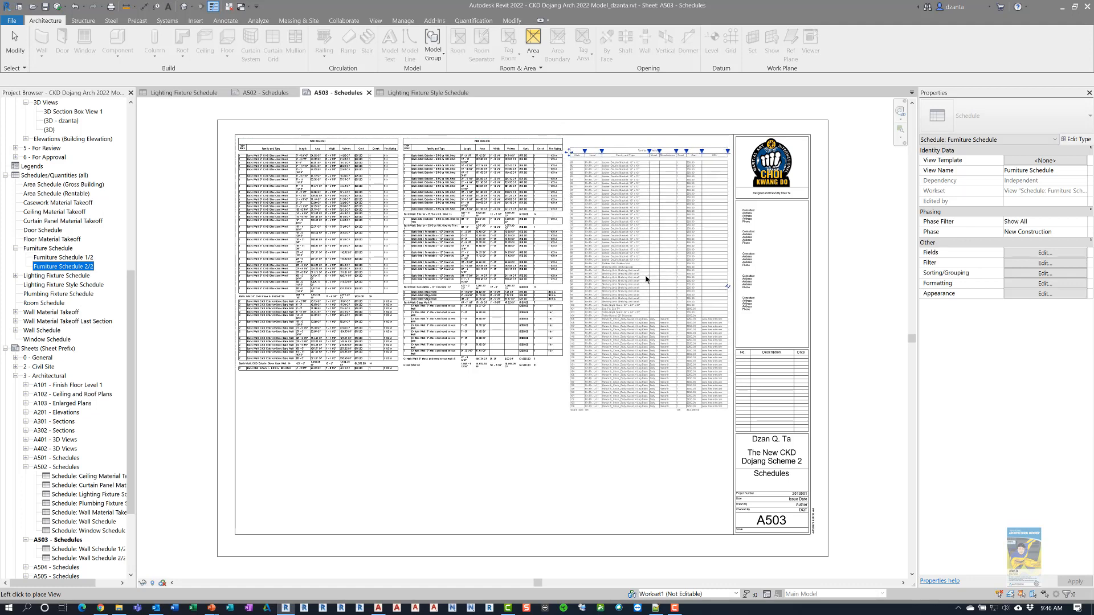
left_click(641, 271)
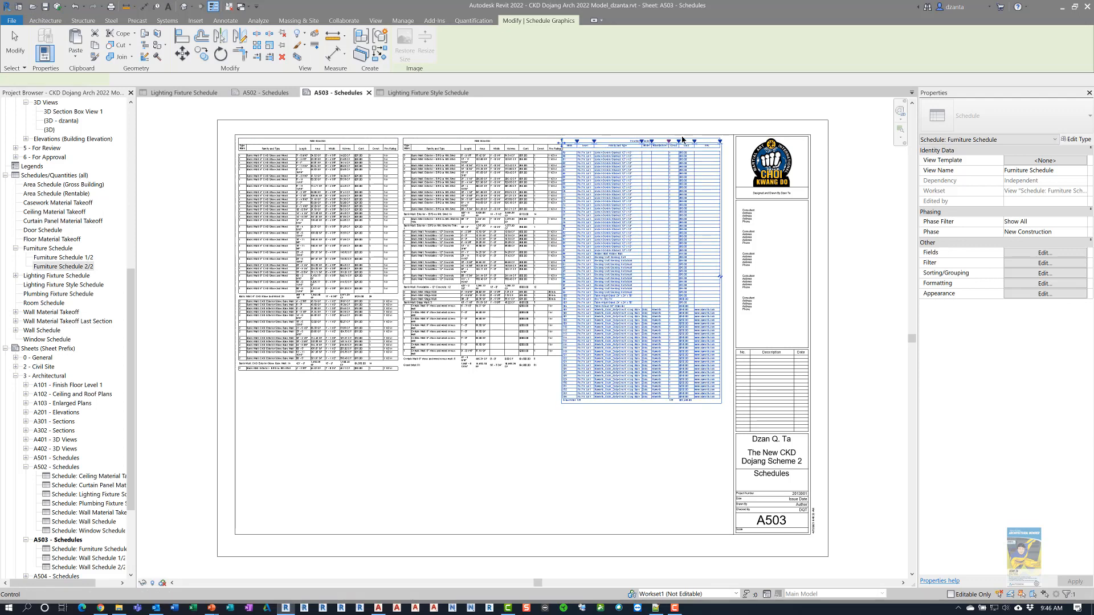
- Nudge the furniture schedule segment on sheet A503 right to leave a gap beside the Wall Schedule
scroll(691, 105, "up", 3)
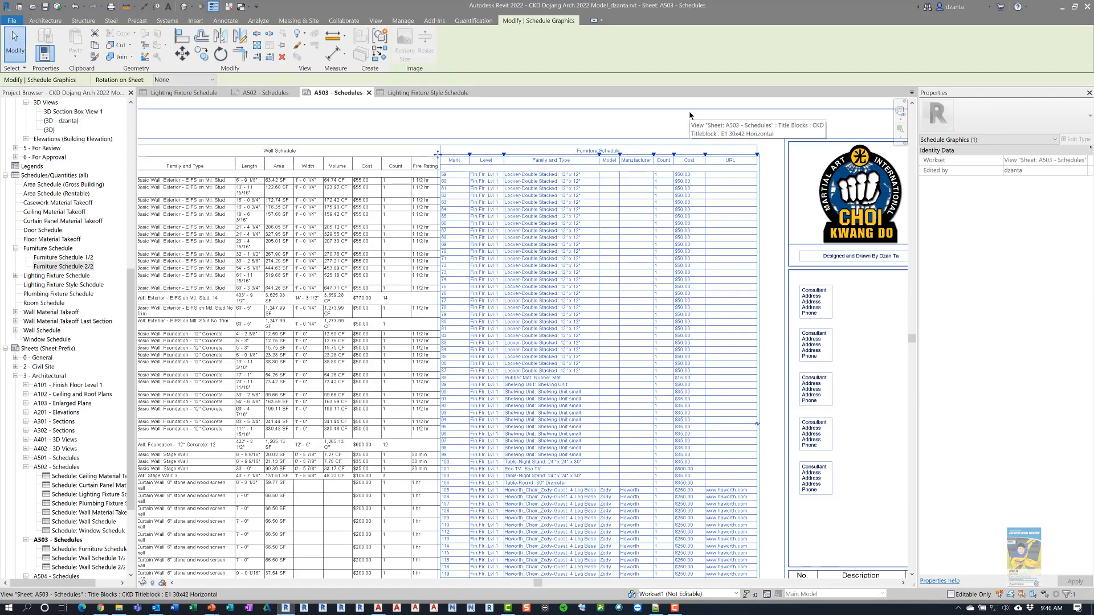
key("Right")
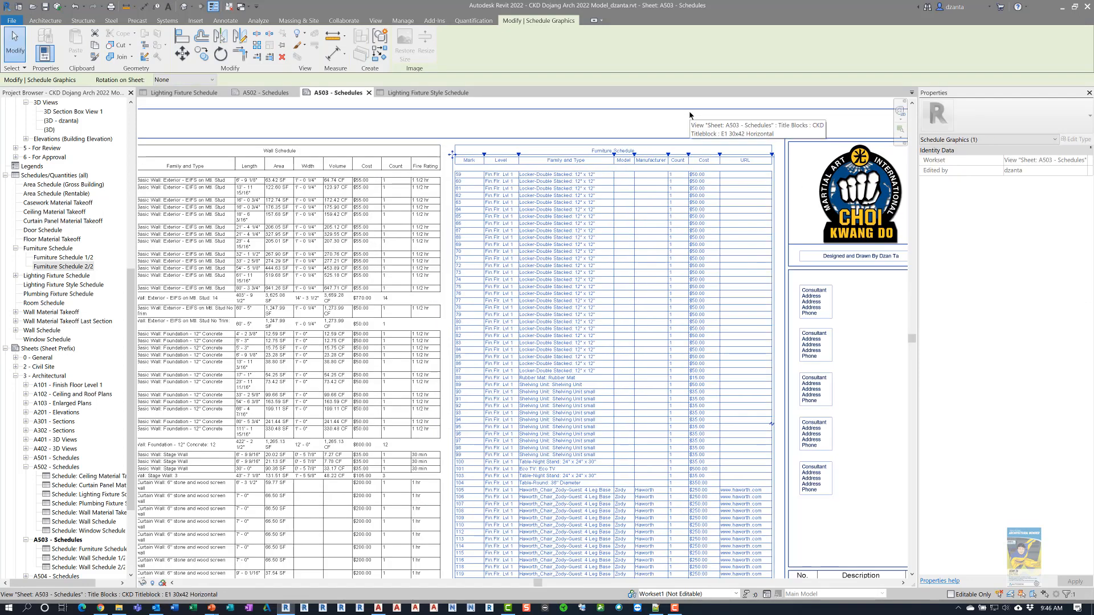
scroll(679, 147, "down", 4)
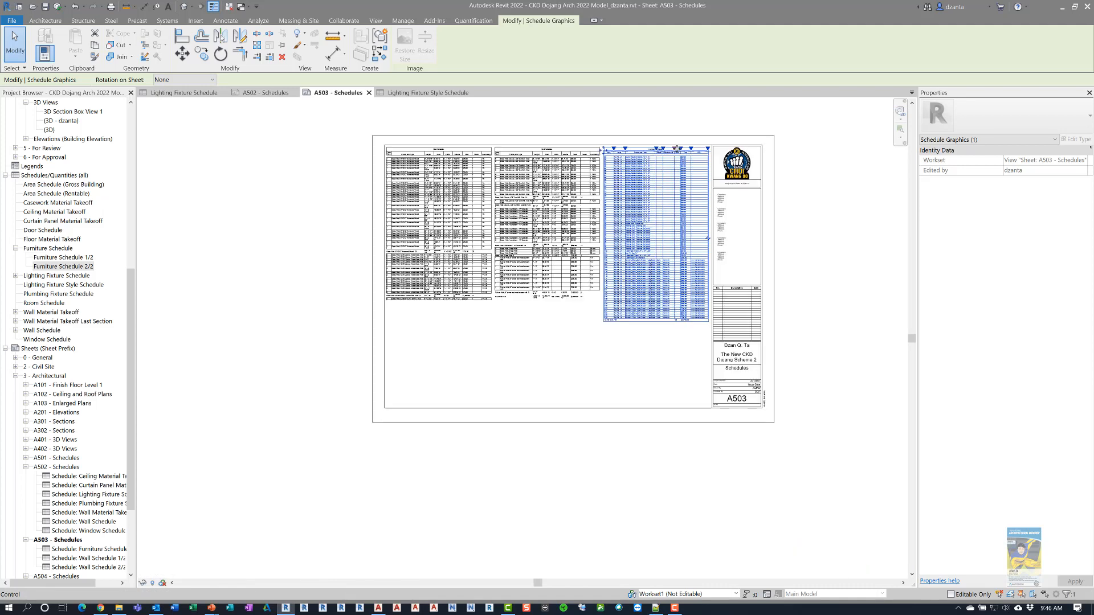
left_click(823, 252)
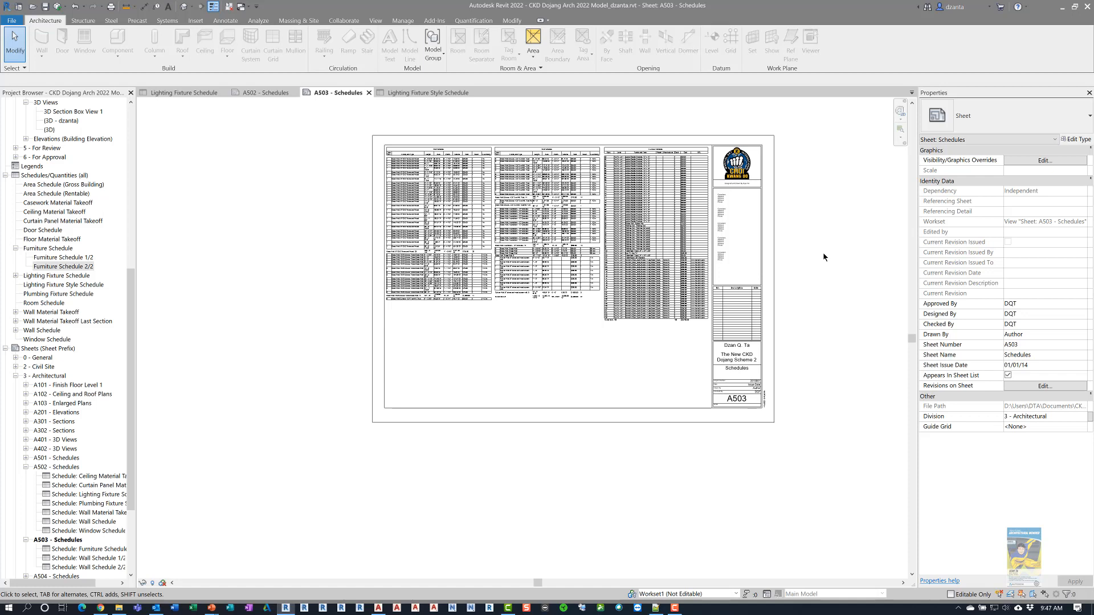
scroll(823, 254, "up", 1)
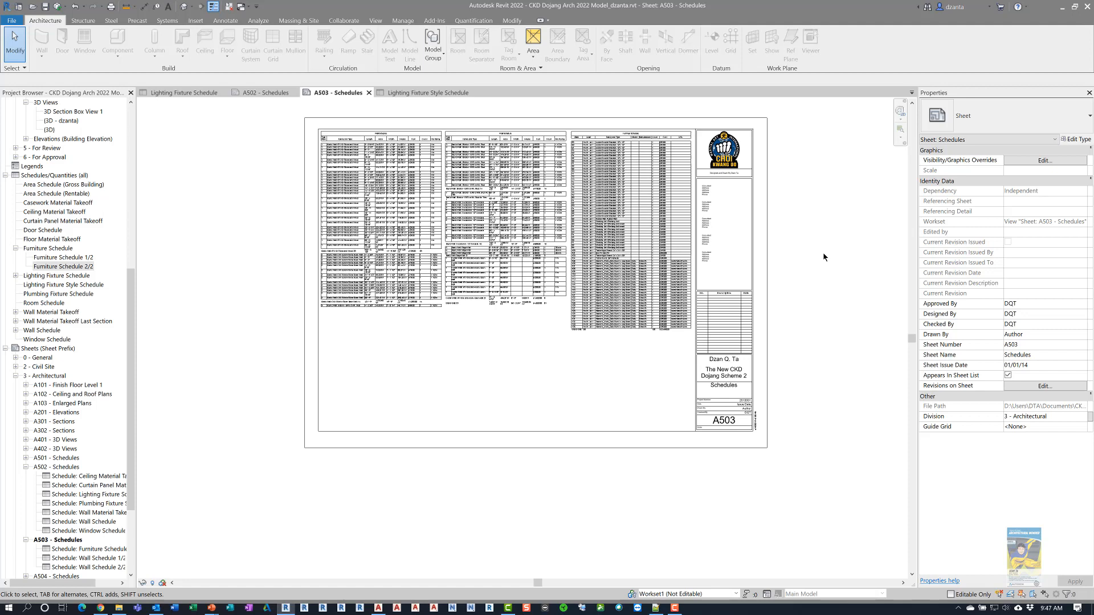
- Filter the Lighting Fixture Schedule to show only rows whose Family equals Pendant Light - Disk
left_click(195, 93)
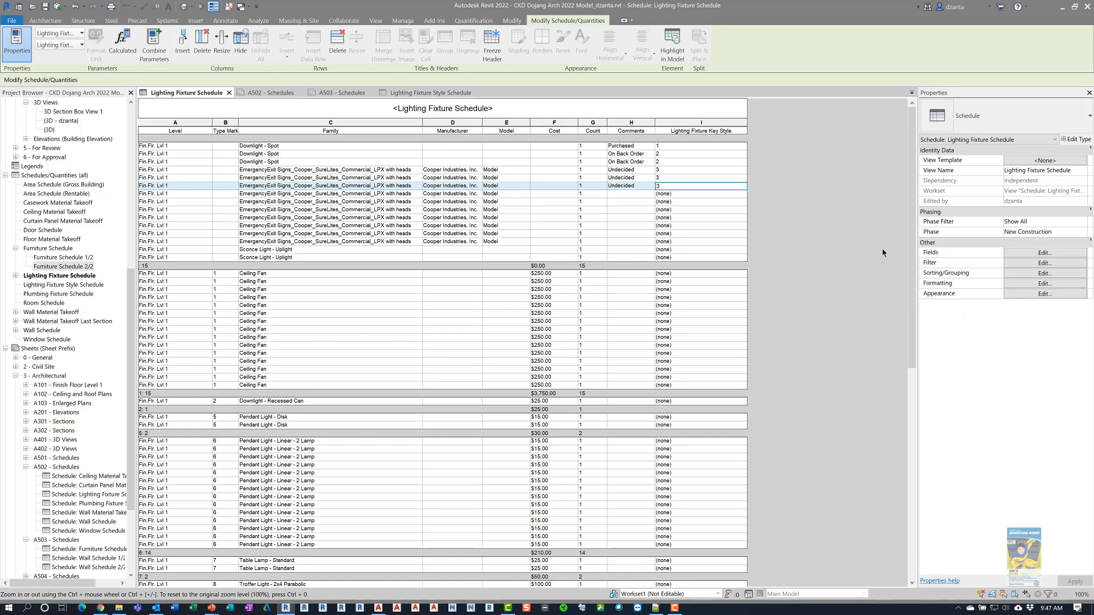
left_click(1051, 263)
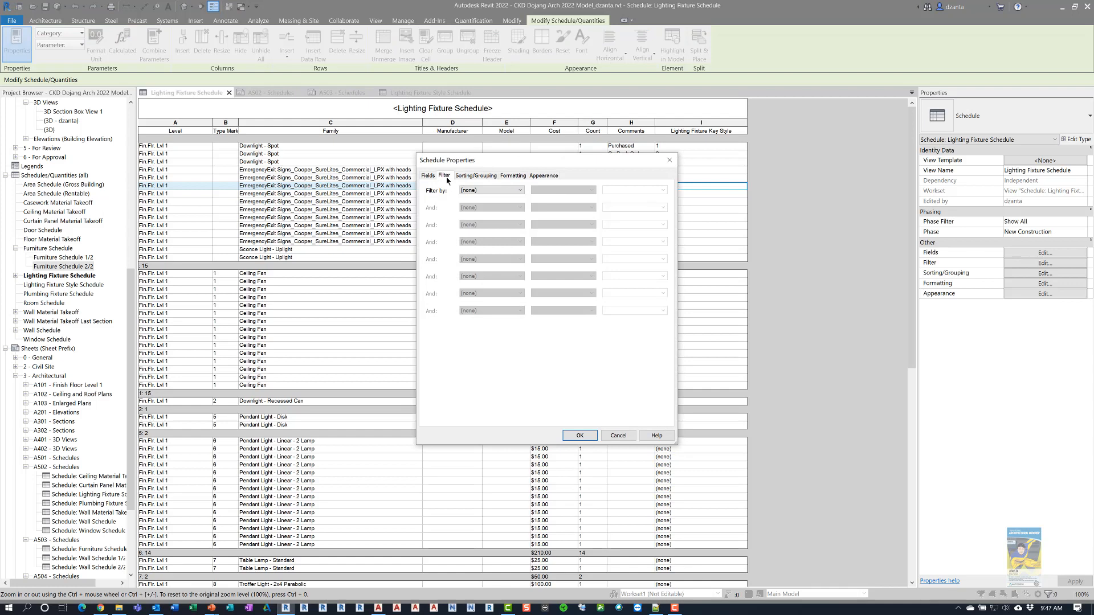
left_click(478, 192)
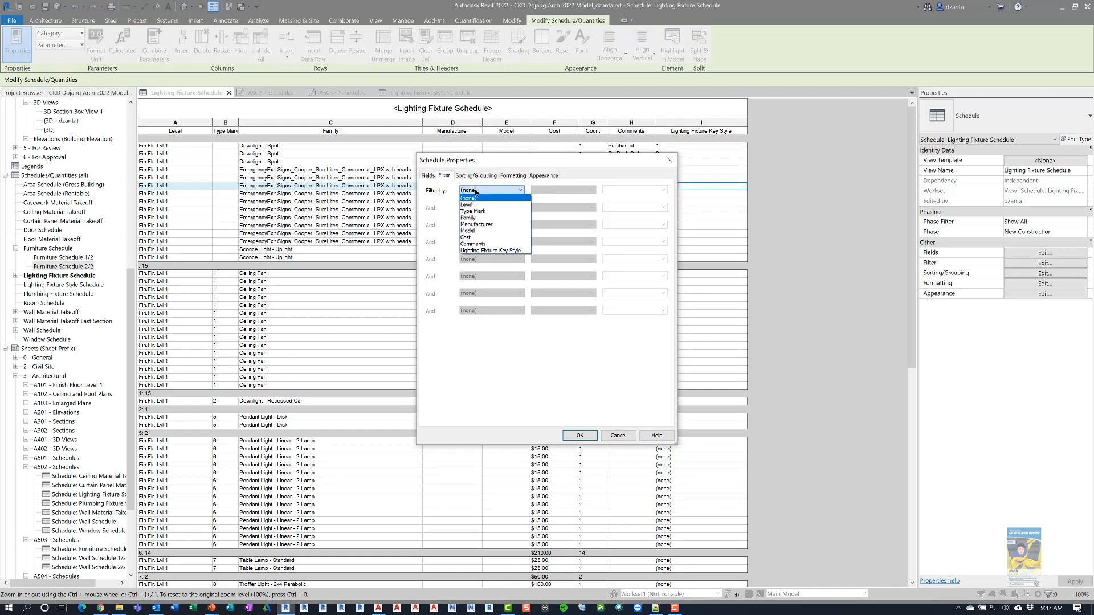
left_click(470, 219)
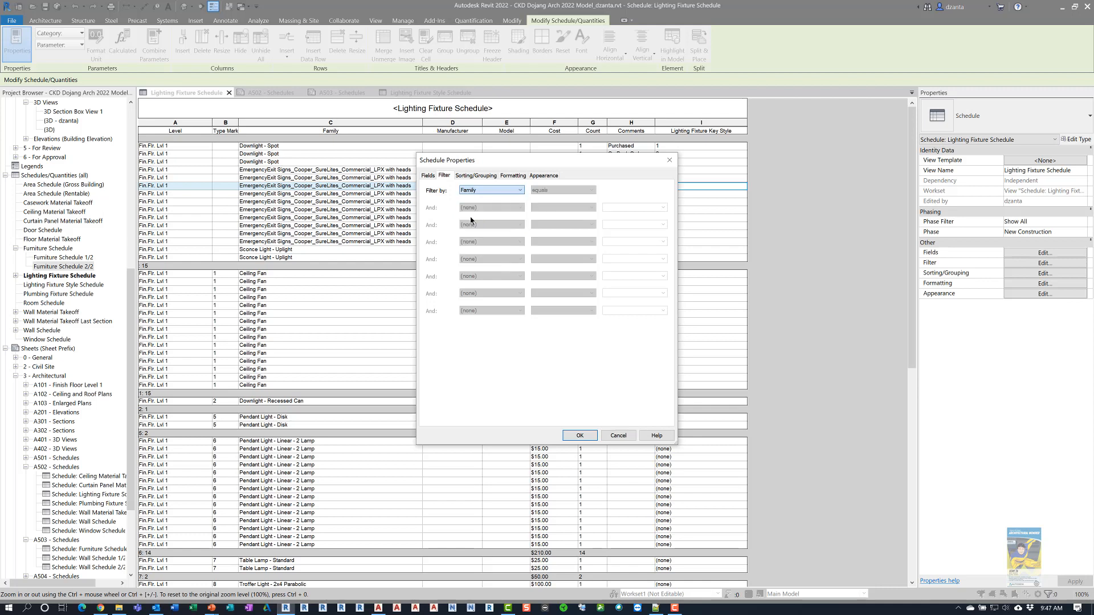
left_click(581, 194)
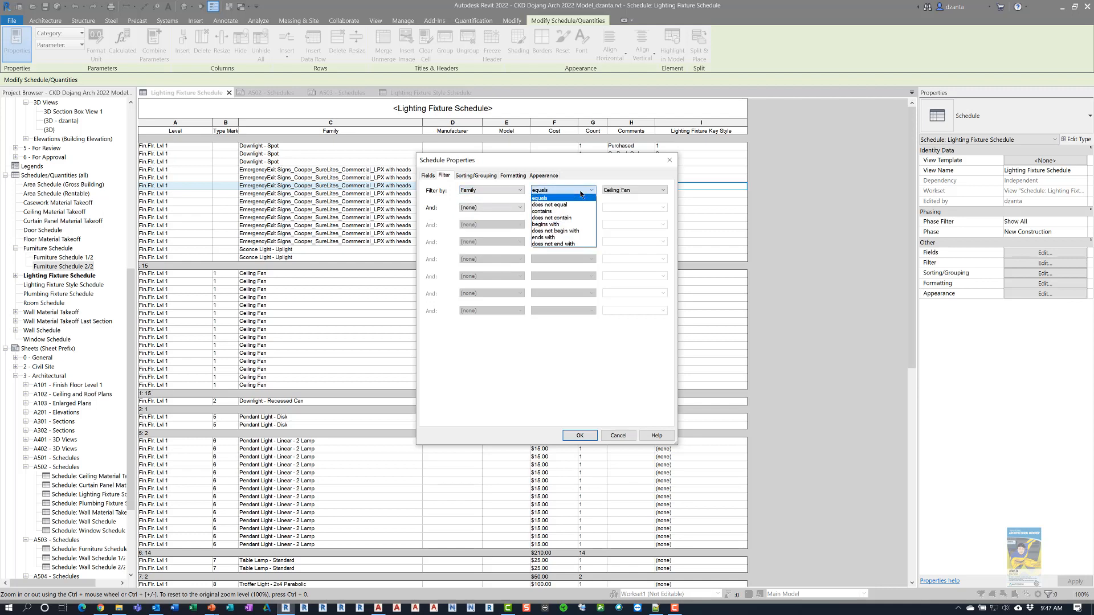
left_click(581, 193)
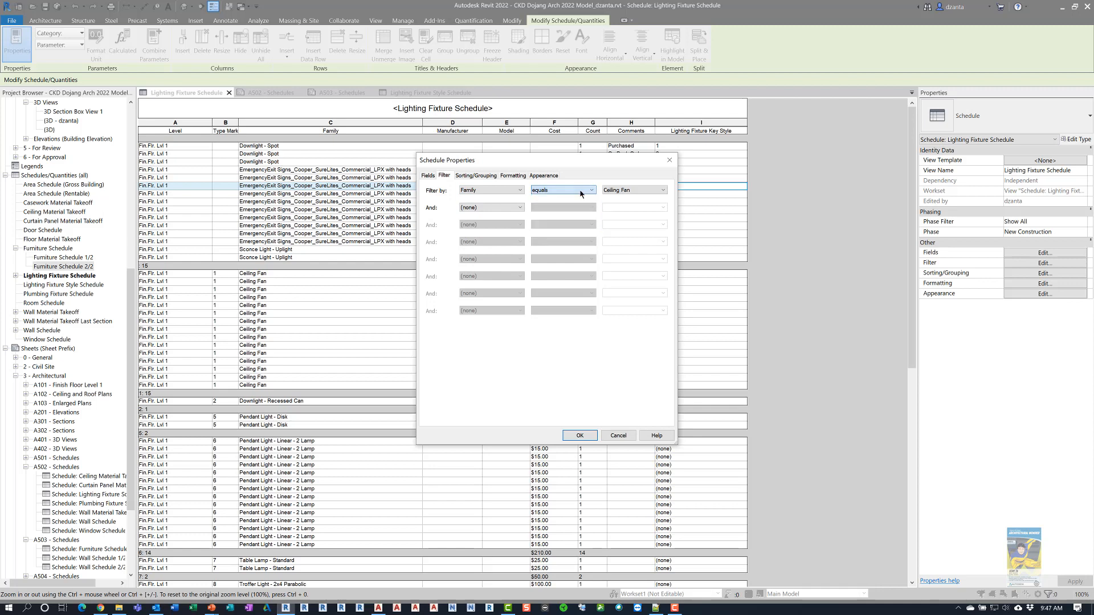
left_click(658, 191)
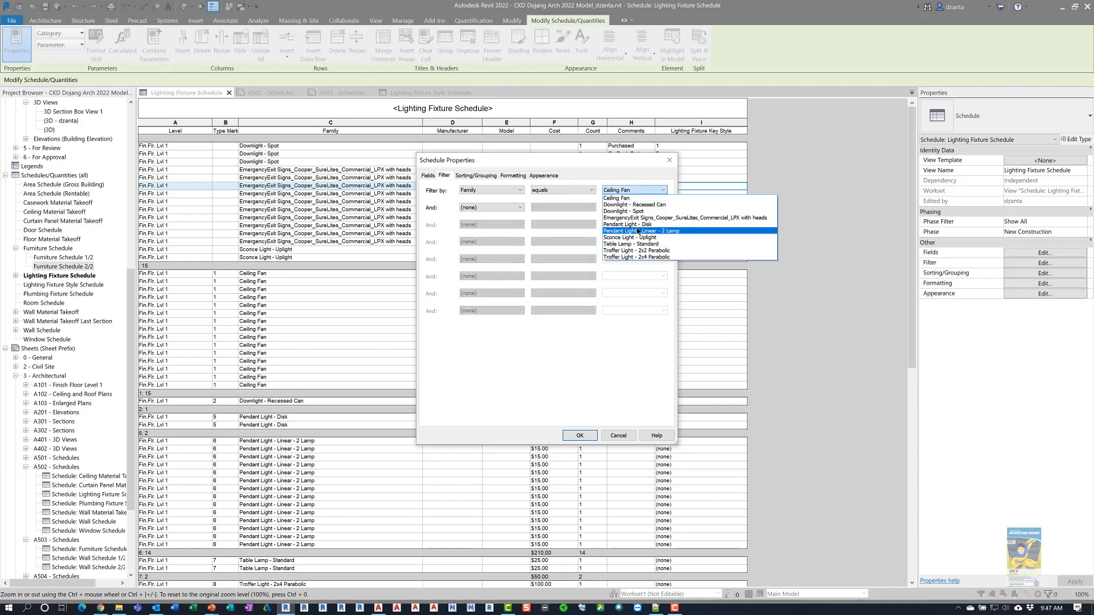
left_click(637, 225)
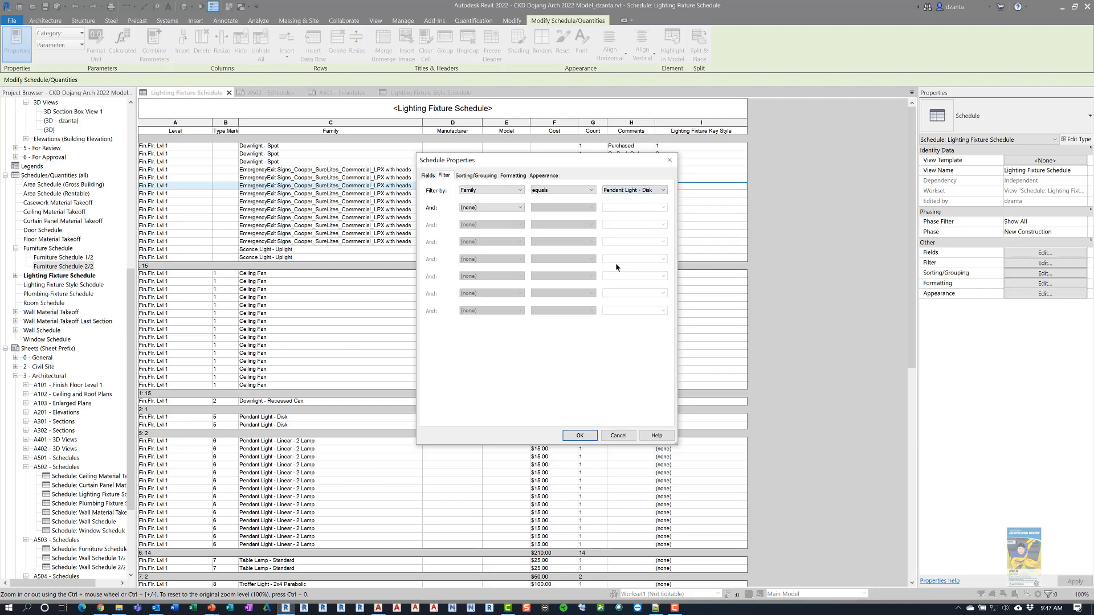
left_click(580, 435)
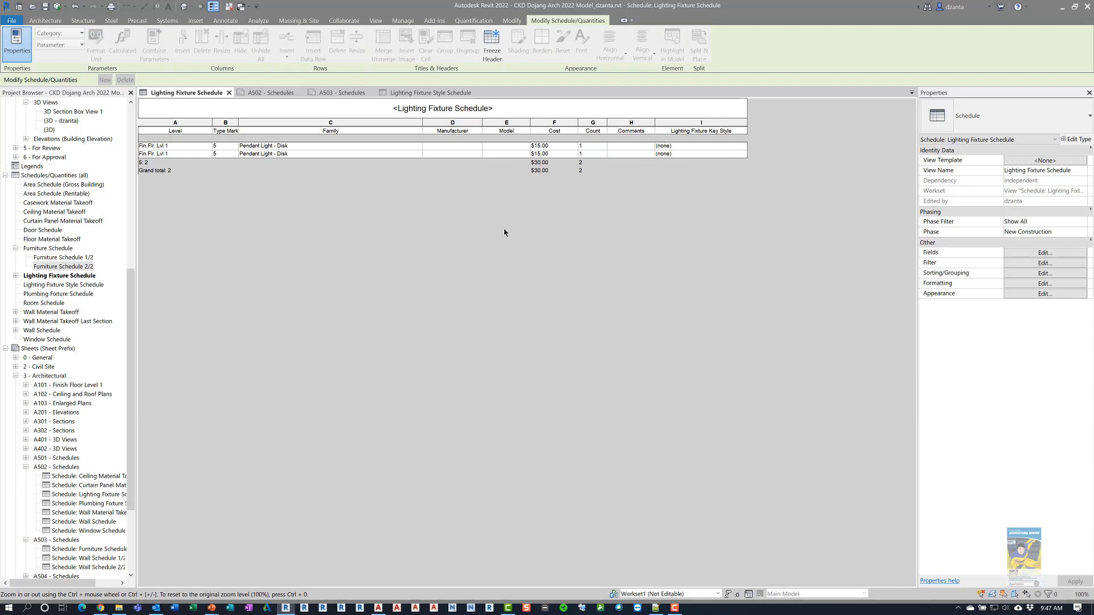
- Remove the family filter from the Lighting Fixture Schedule by setting its filter field back to (none)
left_click(1046, 263)
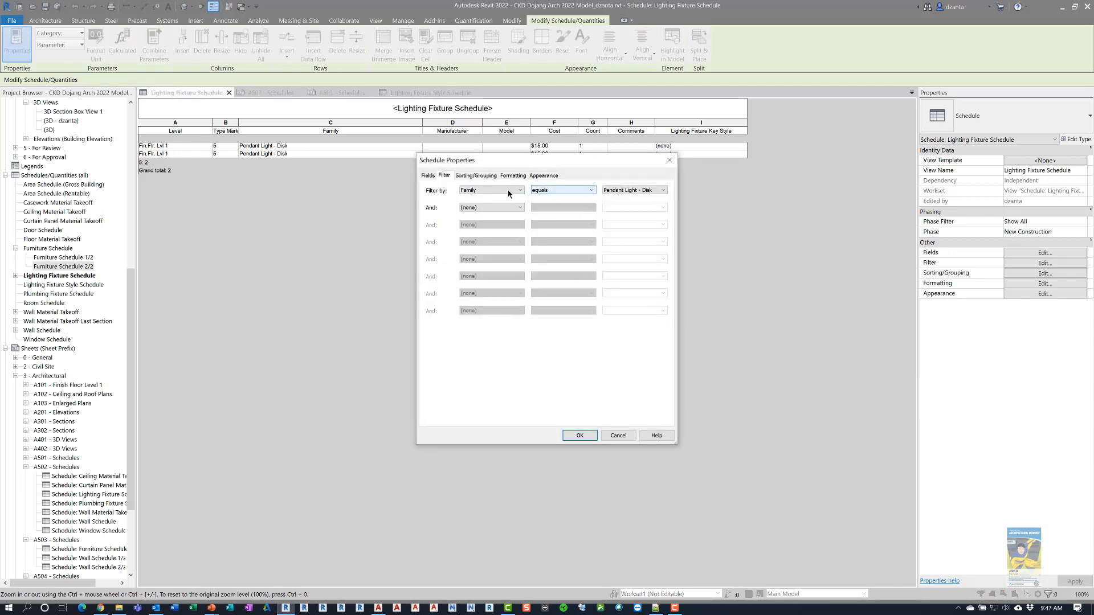
left_click(509, 194)
left_click(487, 198)
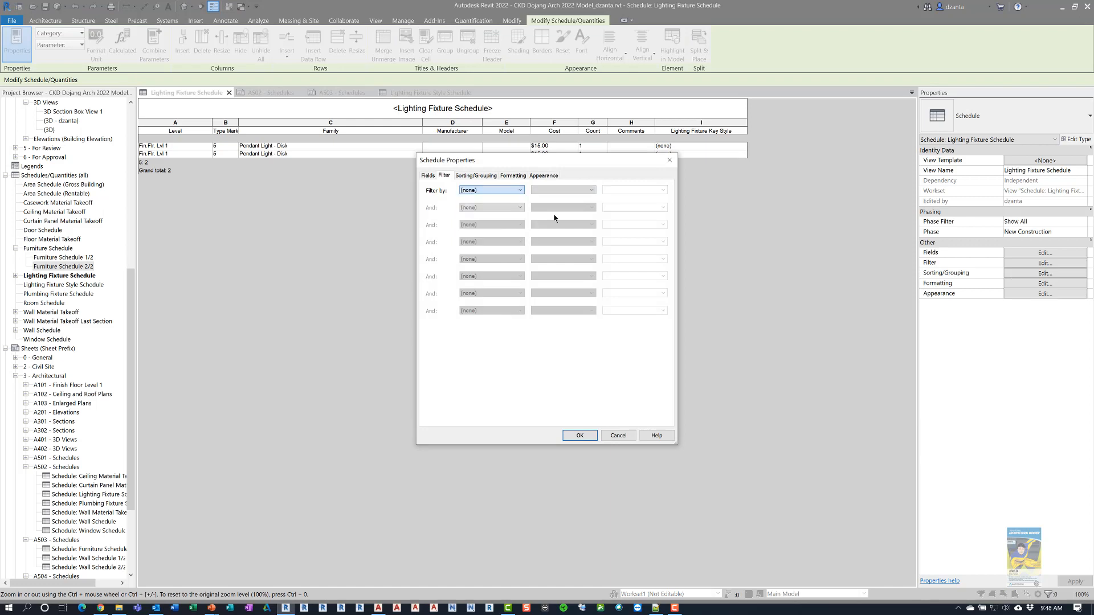
left_click(576, 435)
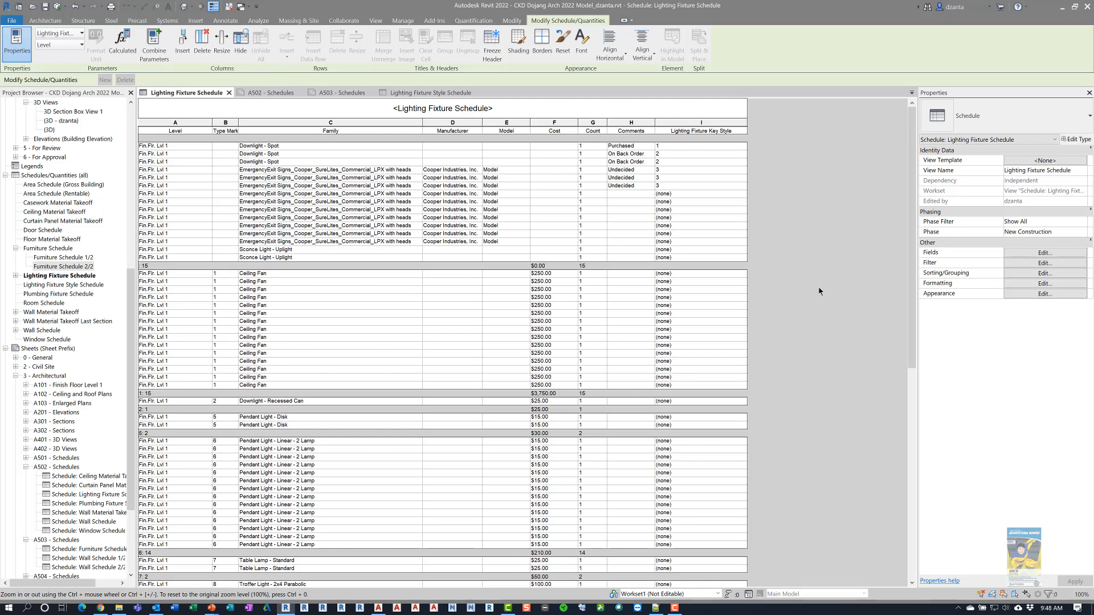
- Open the schedule's field settings, expand the available-field filters, search the parameter names for "cat", and clear the search
left_click(1032, 253)
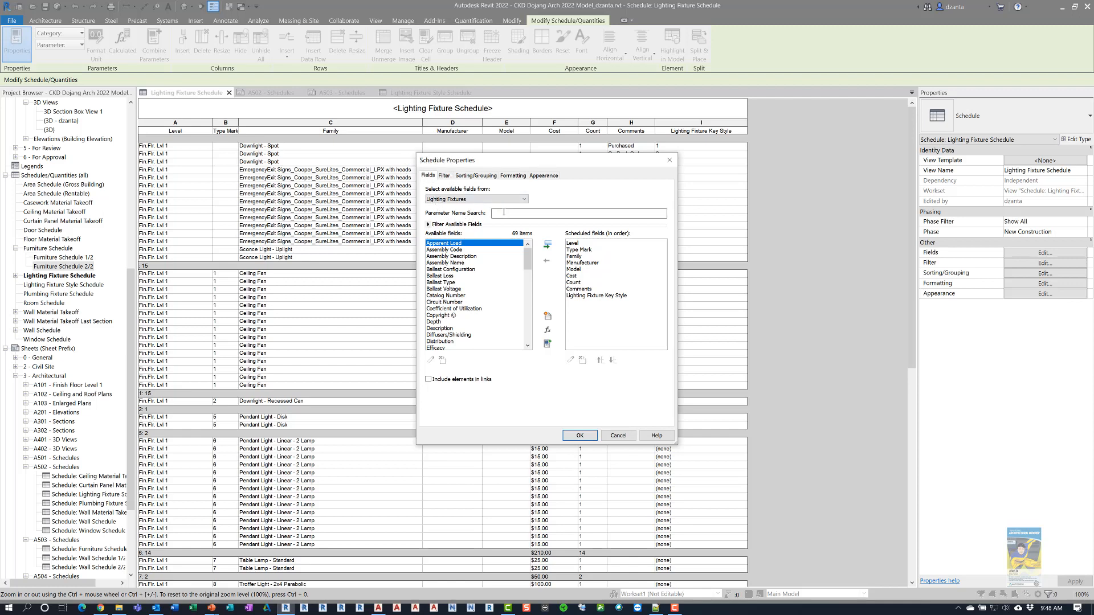
left_click(429, 225)
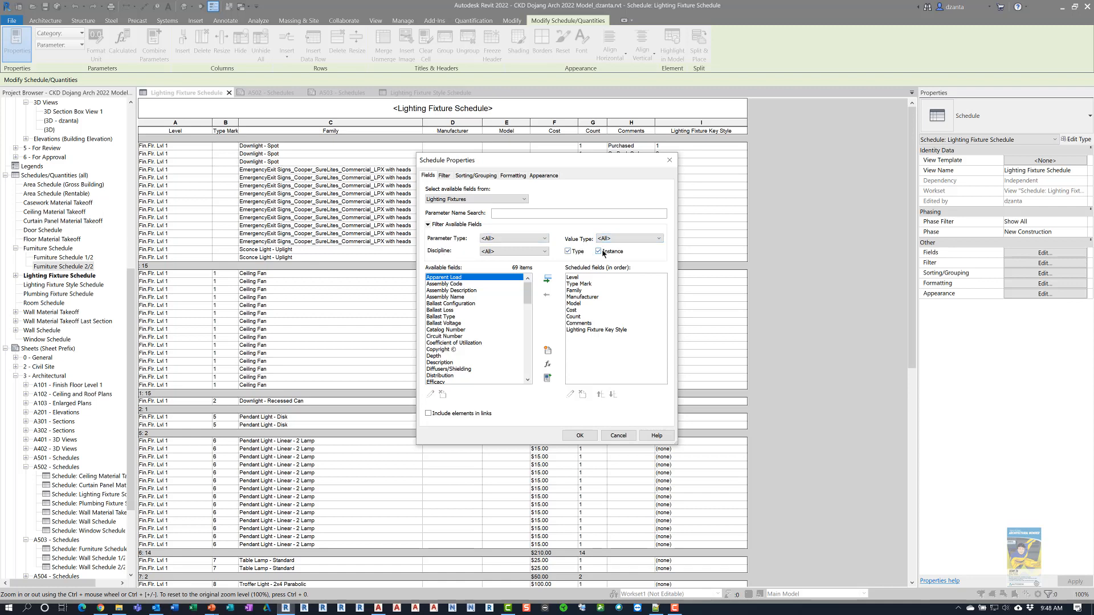
left_click(513, 213)
type("cat")
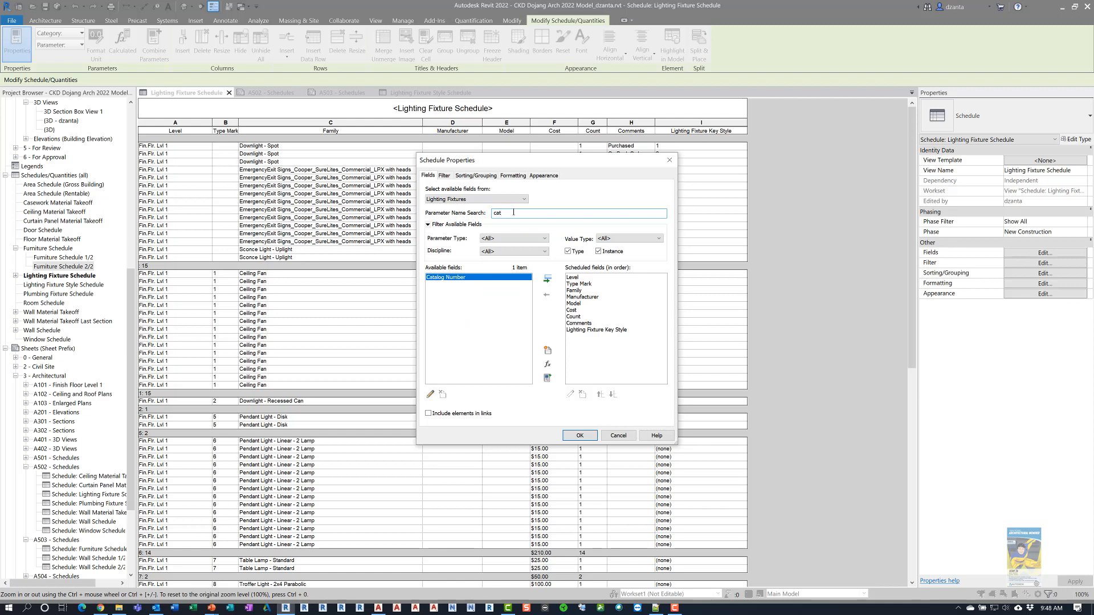
key("BackSpace")
key("BackSpace")
key("BackSpace")
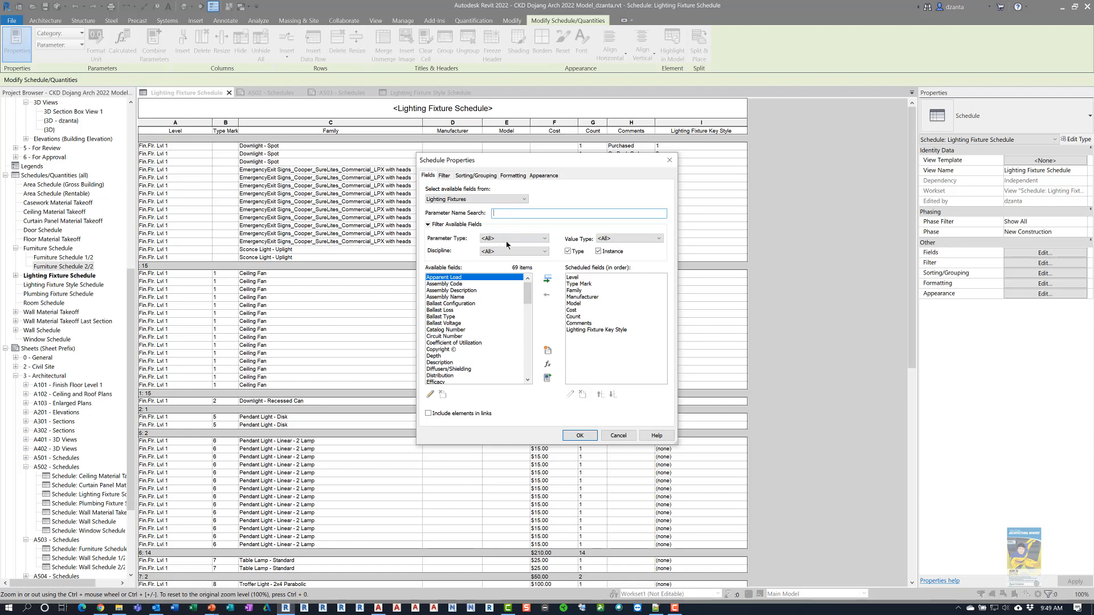
- Examine the available fields by parameter type: built-in, project, shared family and shared project, and reset the parameter type to <All>
left_click(507, 239)
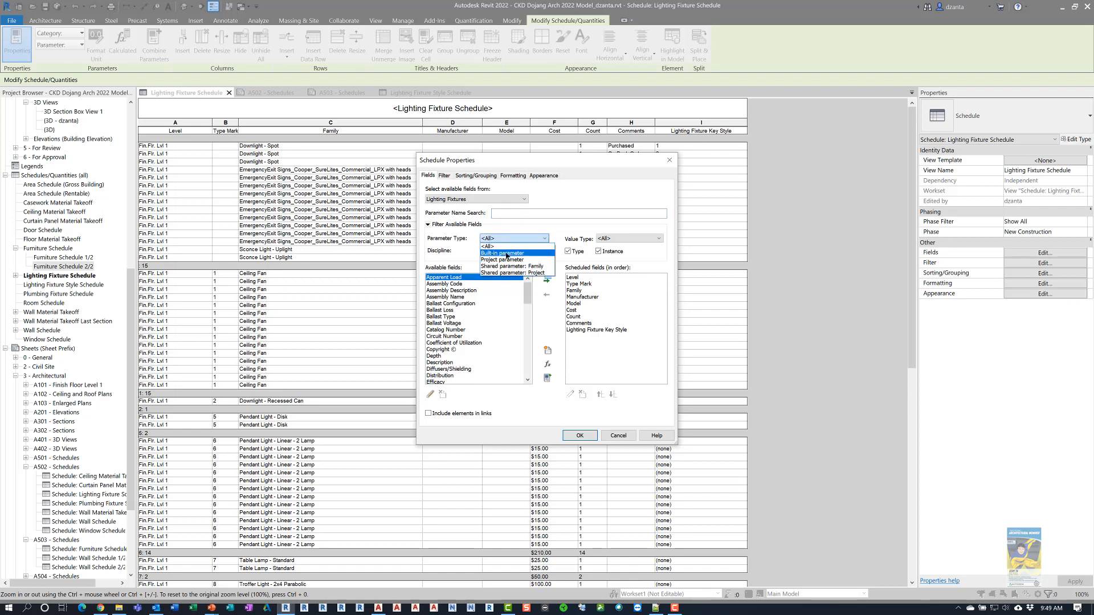
left_click(507, 254)
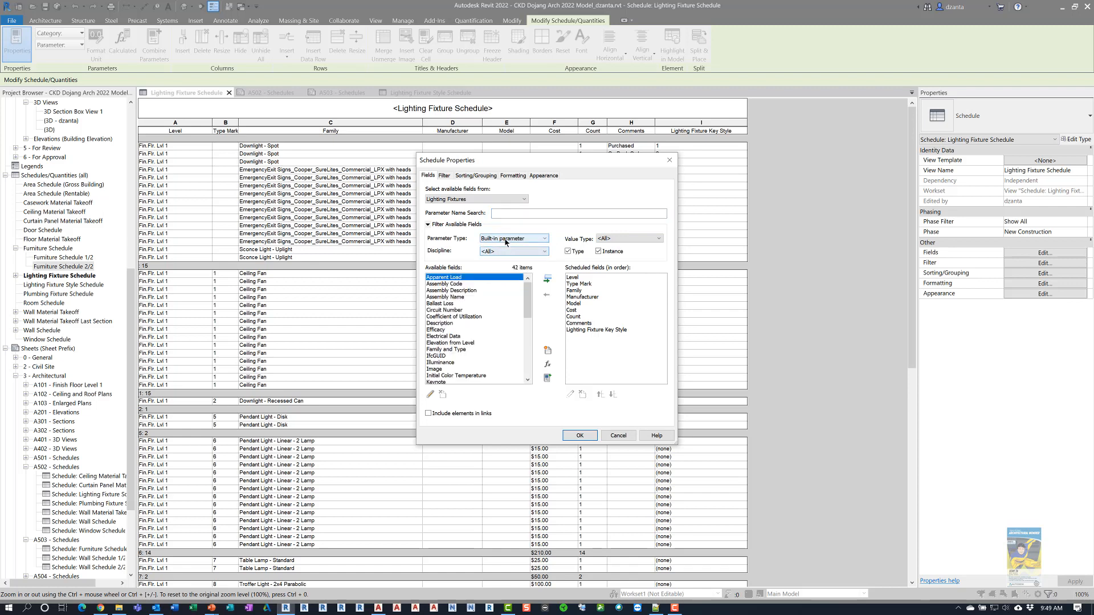
left_click(506, 239)
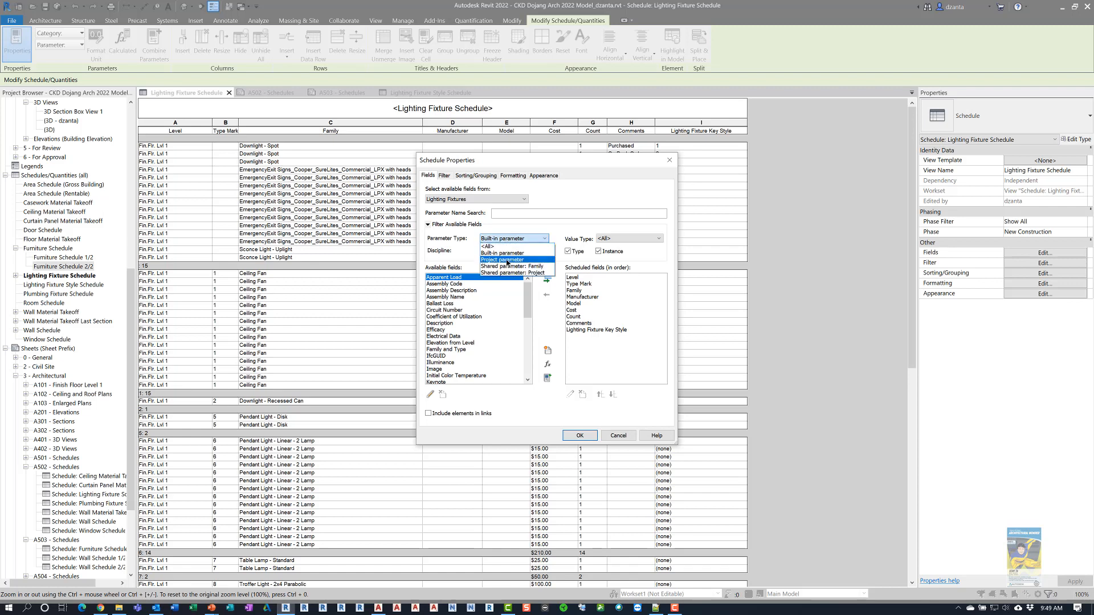
left_click(507, 260)
left_click(507, 241)
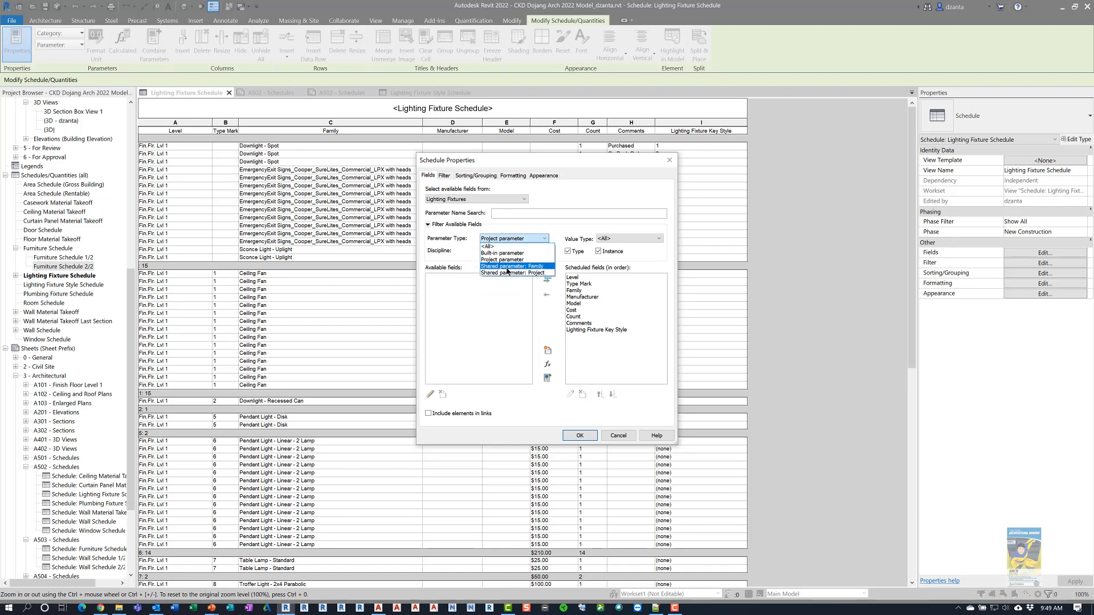
left_click(508, 269)
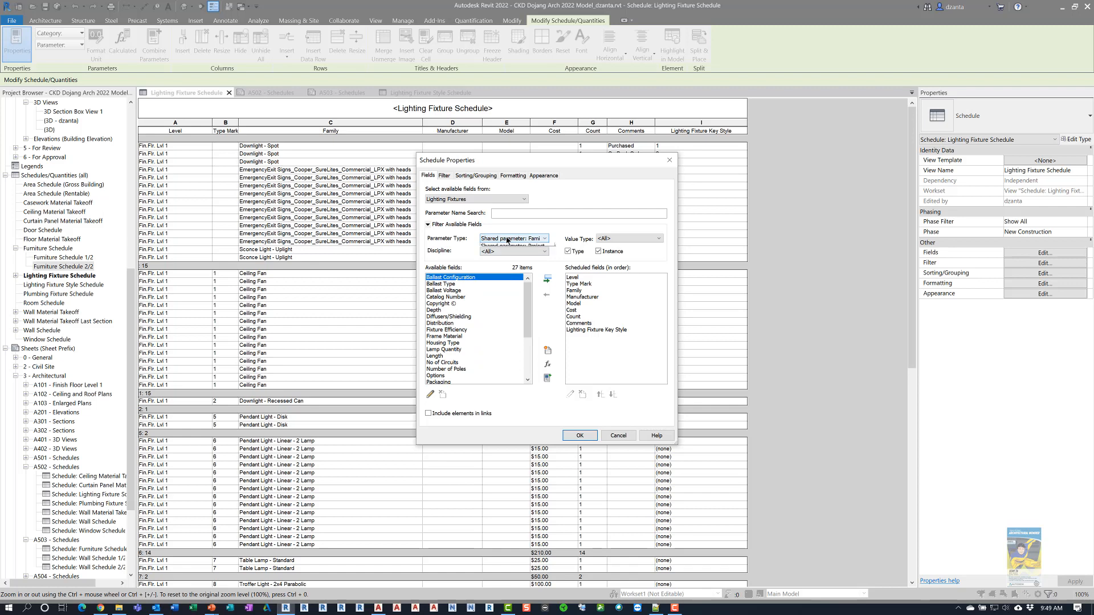
left_click(513, 239)
left_click(504, 273)
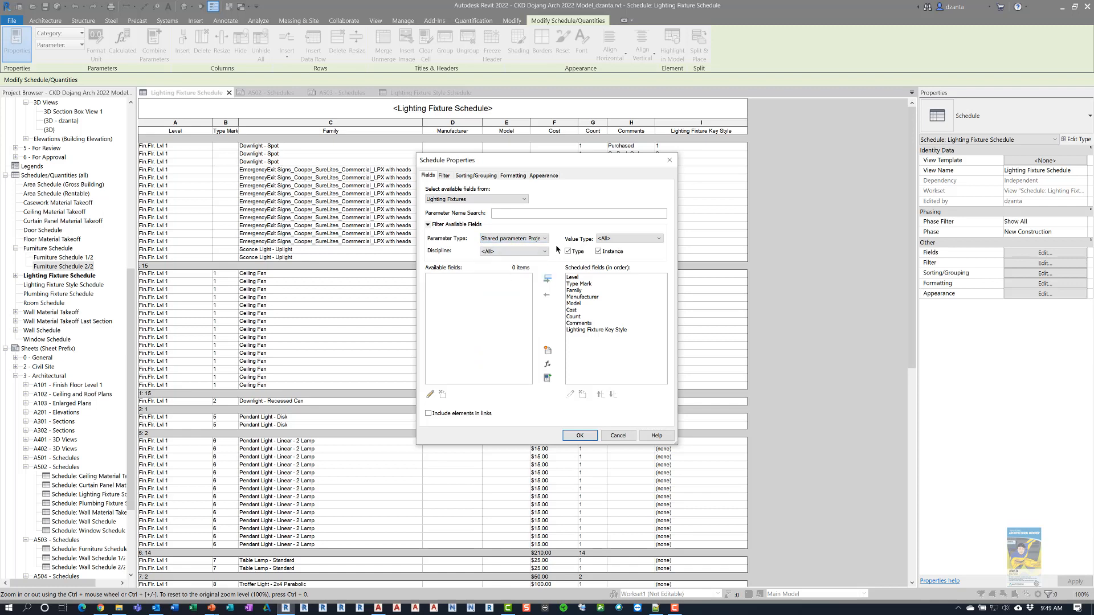
left_click(539, 240)
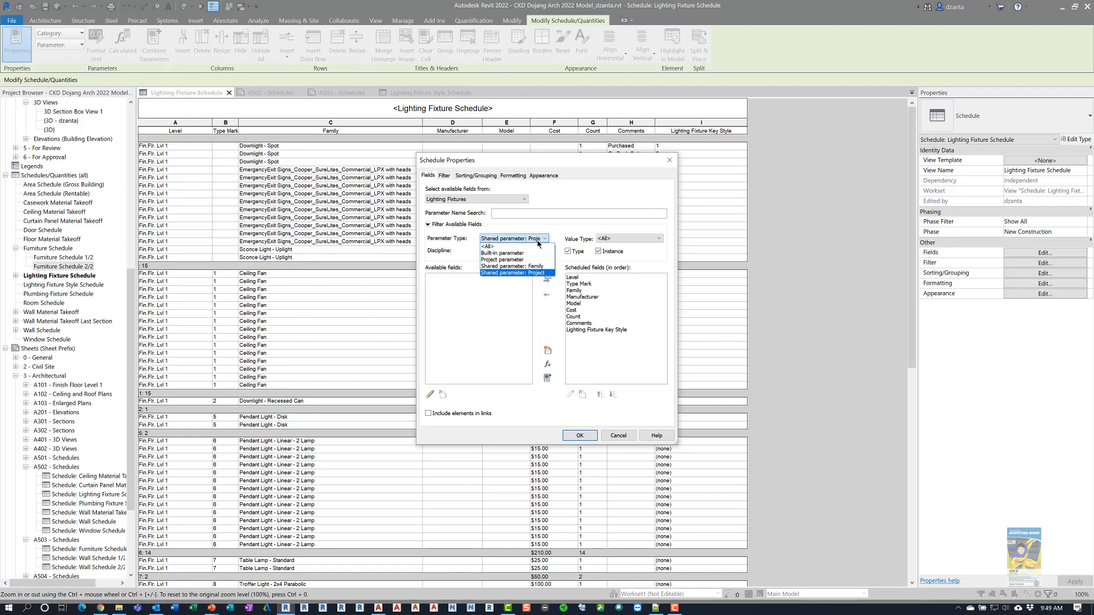
left_click(528, 247)
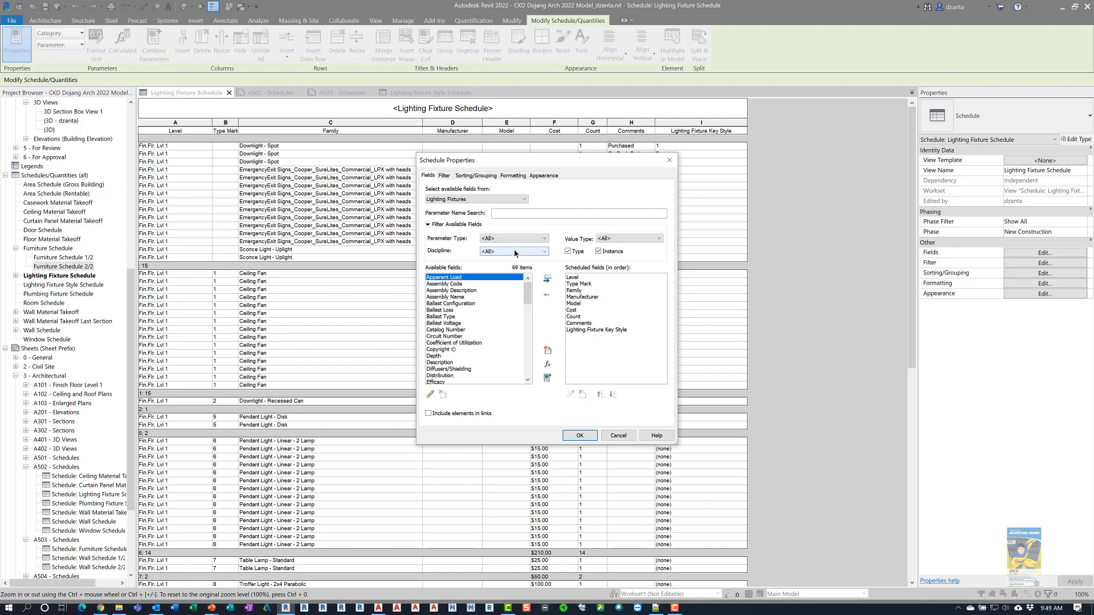
- Examine the available fields for disciplines such as Electrical and Infrastructure, and reset the discipline to <All>
left_click(515, 253)
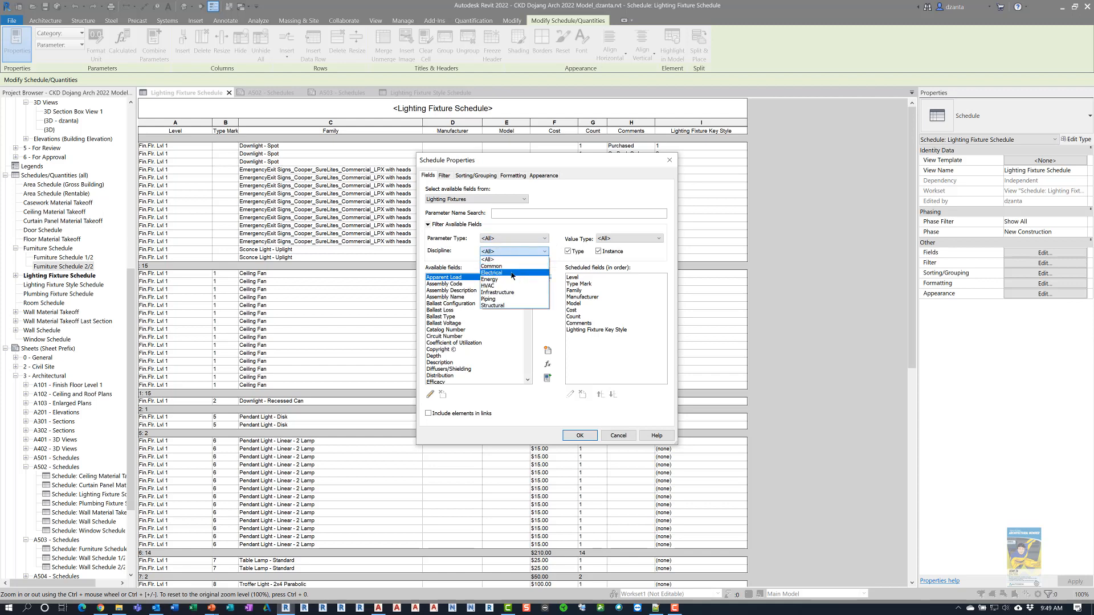
left_click(512, 273)
left_click(513, 251)
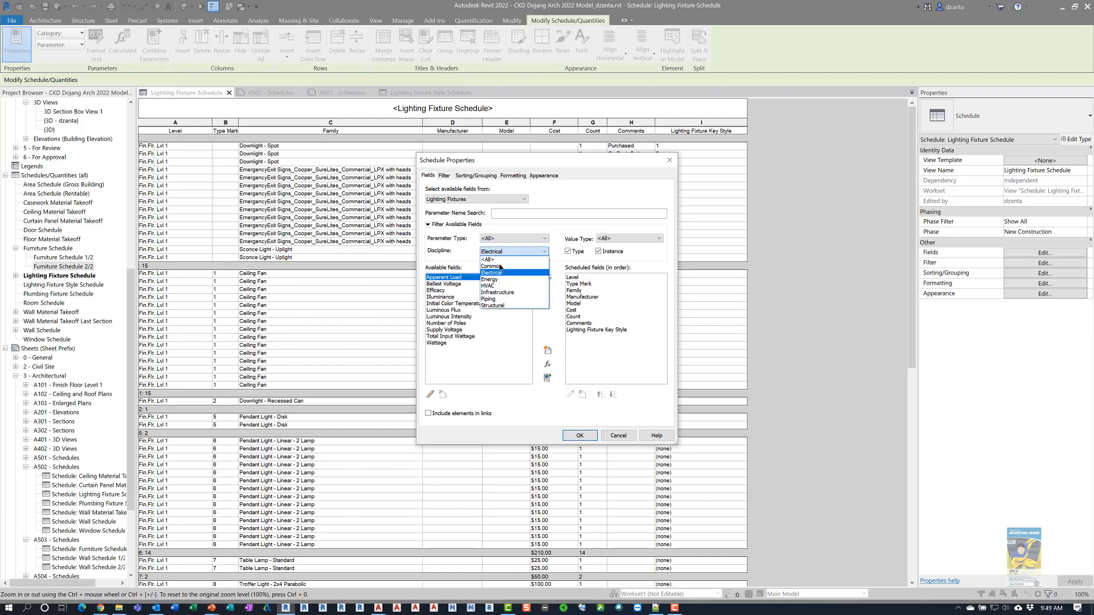
left_click(504, 286)
left_click(499, 252)
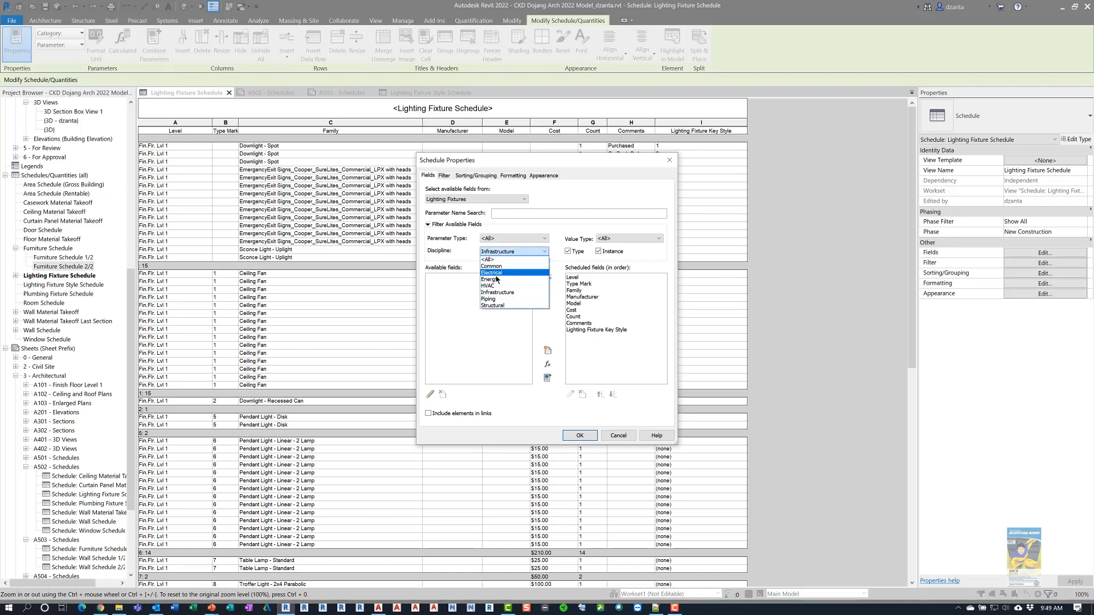
left_click(494, 276)
left_click(498, 251)
left_click(501, 259)
- Examine the available fields with the Text value type, and reset the value type to <All>
left_click(630, 238)
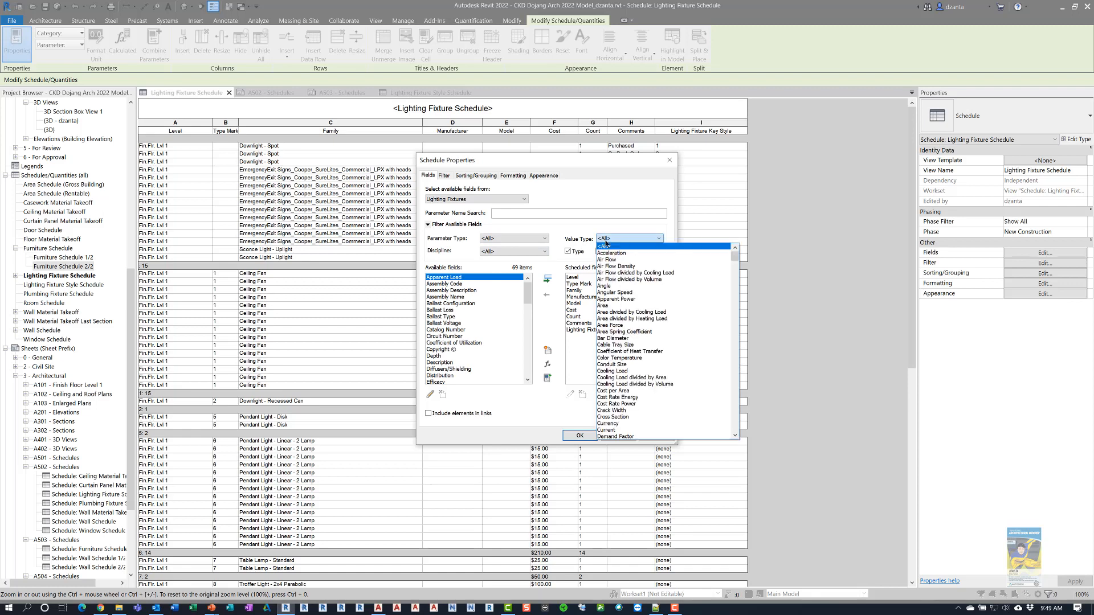
left_click_drag(736, 257, 718, 429)
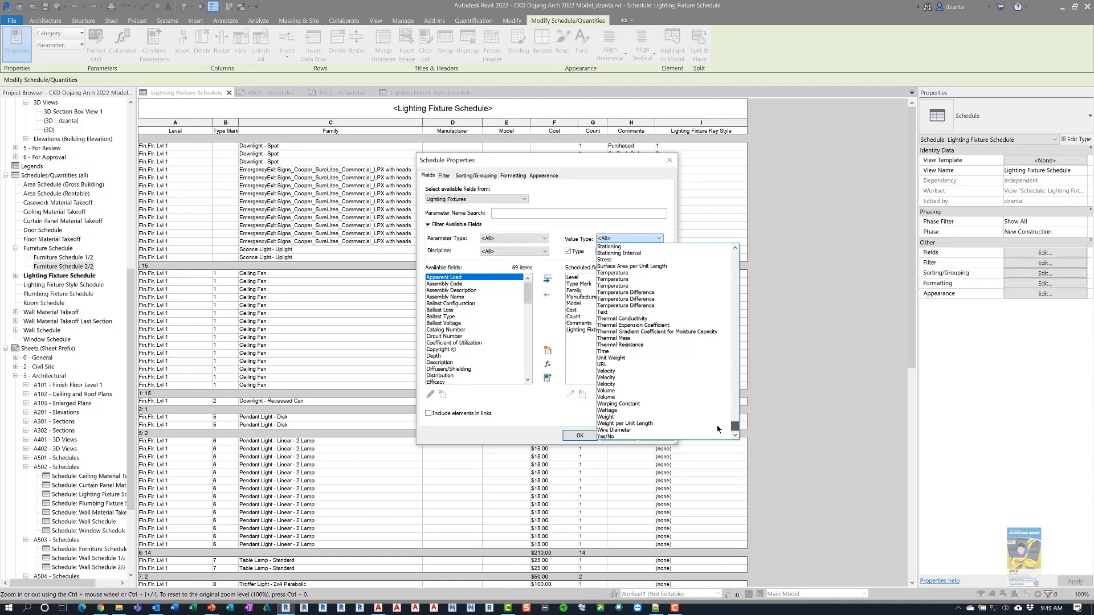
left_click(602, 312)
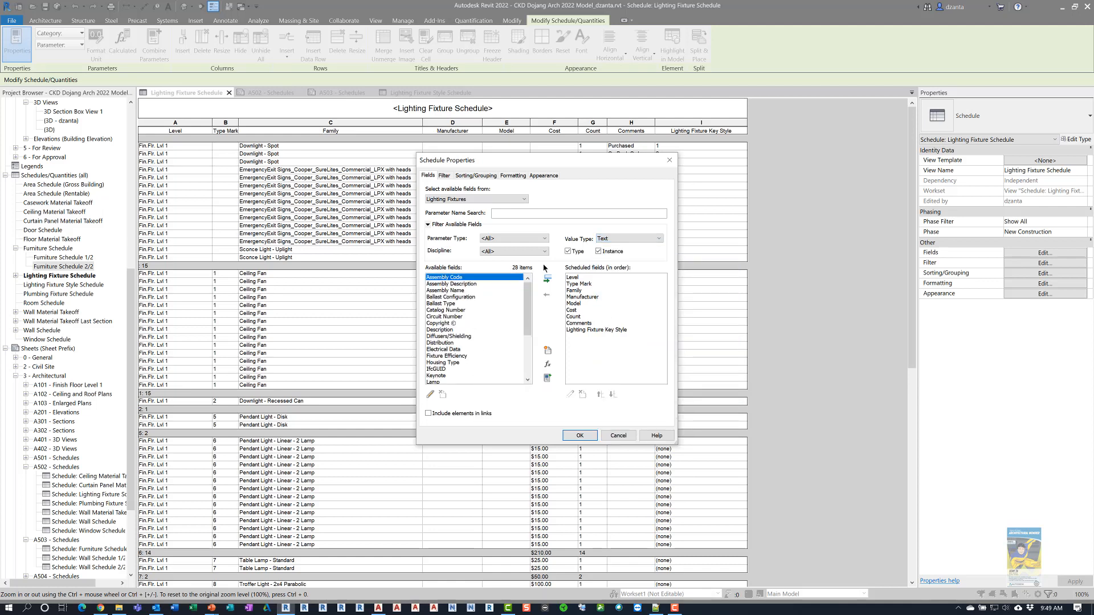
left_click(631, 238)
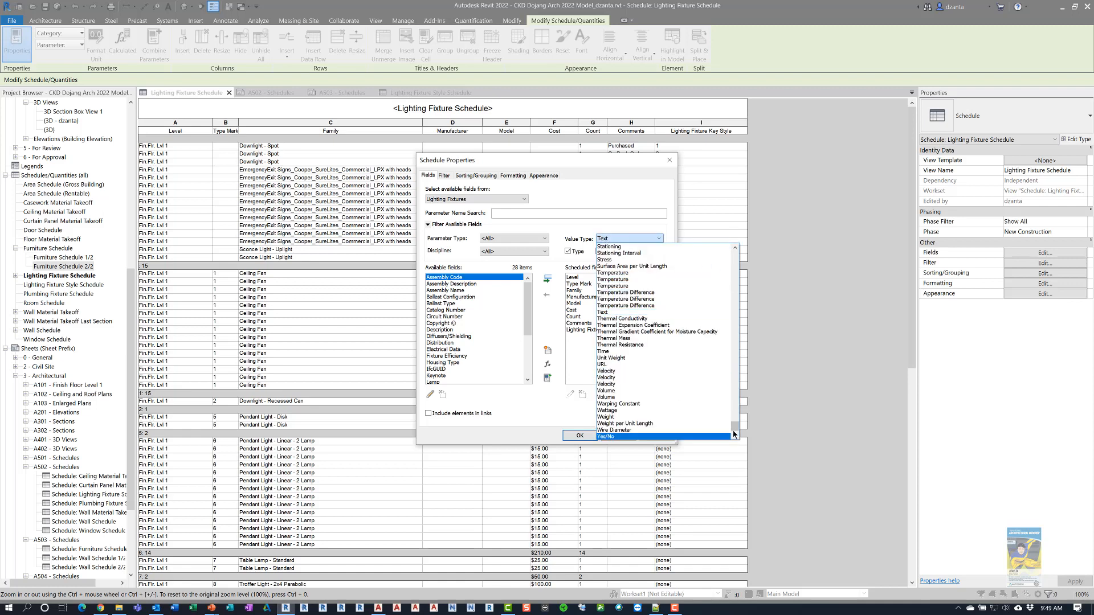
scroll(737, 392, "up", 3)
scroll(738, 392, "up", 15)
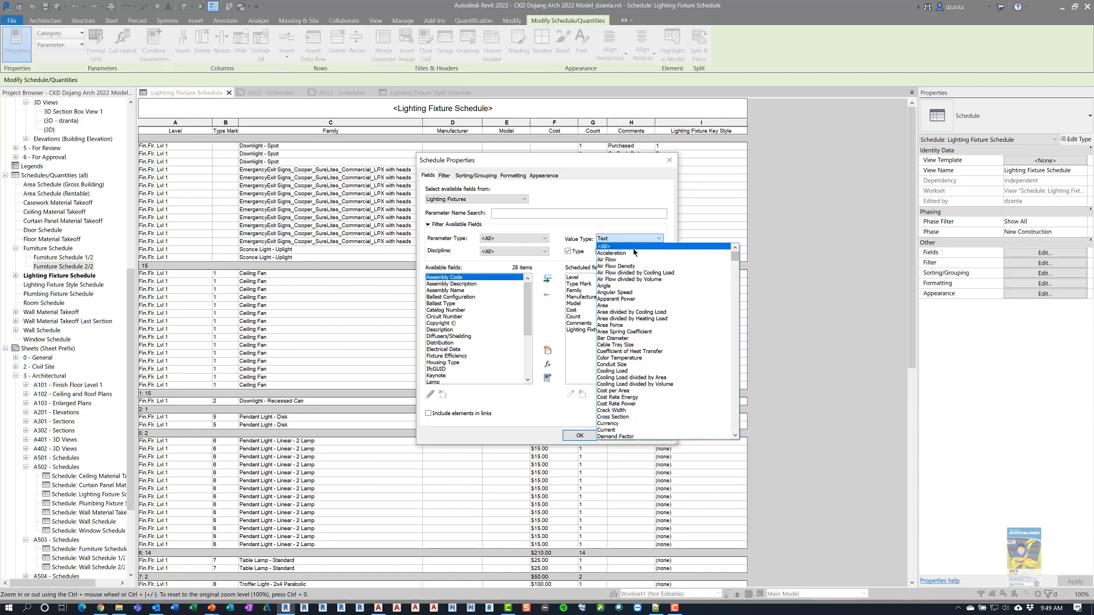
left_click(631, 247)
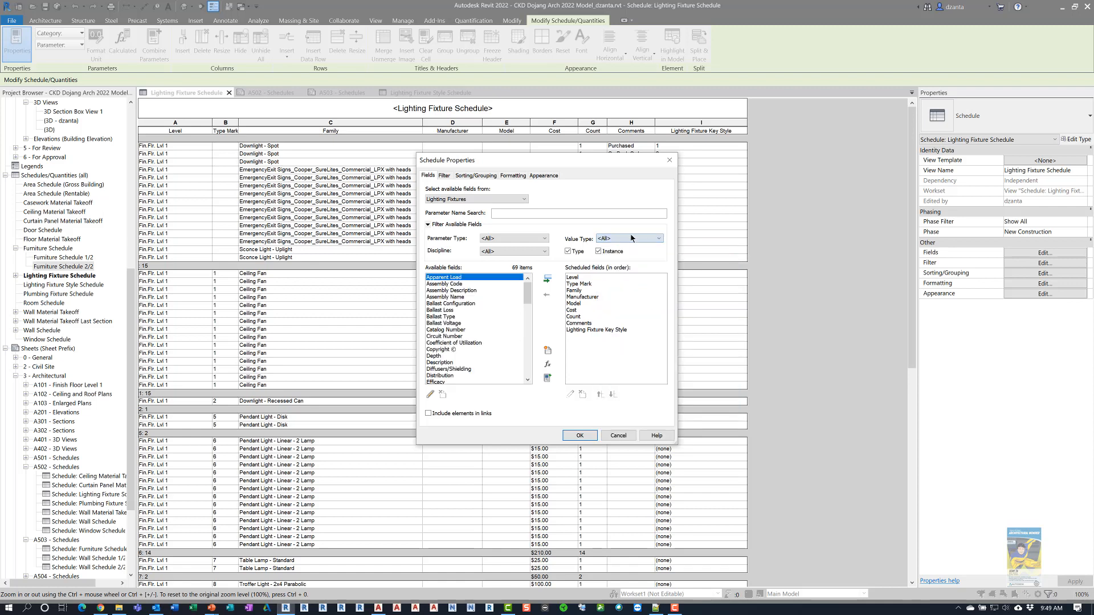
- Check the available fields without type parameters, include them again, and limit the list to type parameters by excluding instance parameters
left_click(581, 253)
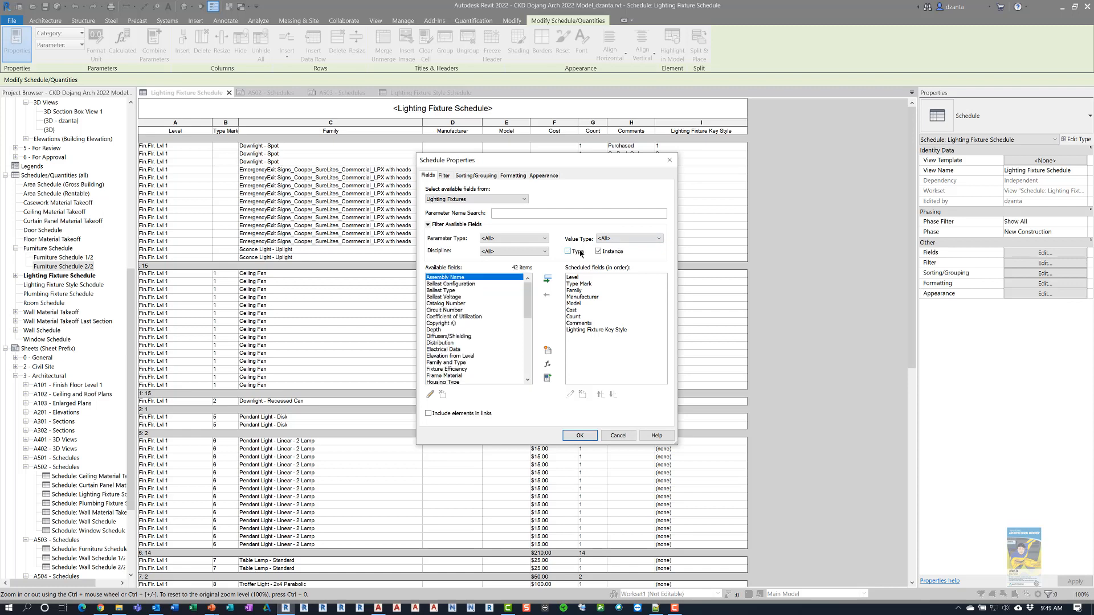
left_click(581, 253)
left_click(599, 251)
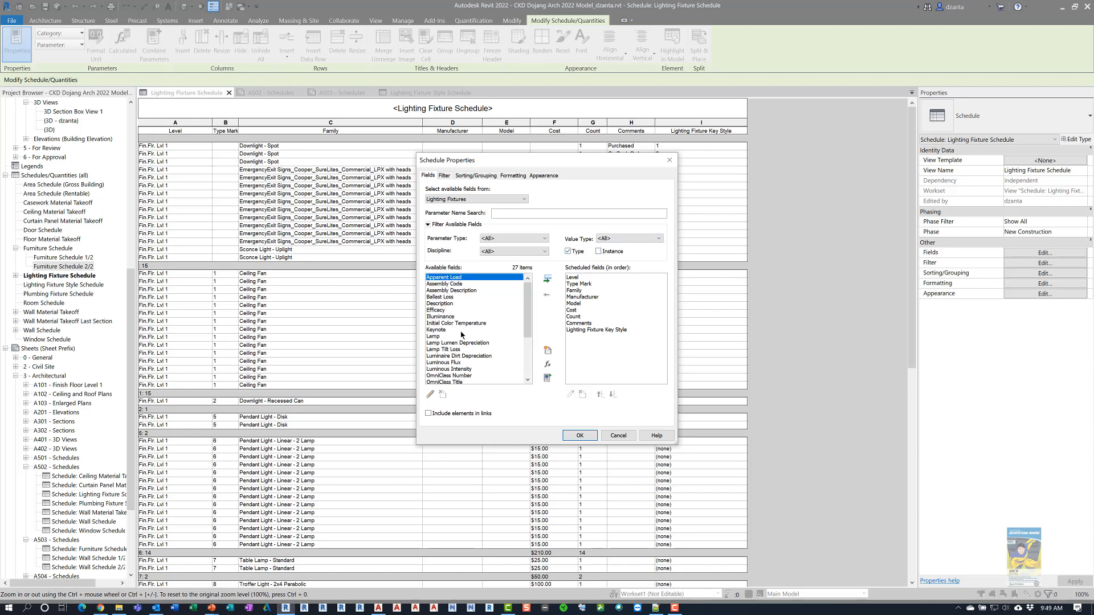
- Include instance parameters in the available fields again and accept the schedule properties
left_click(598, 251)
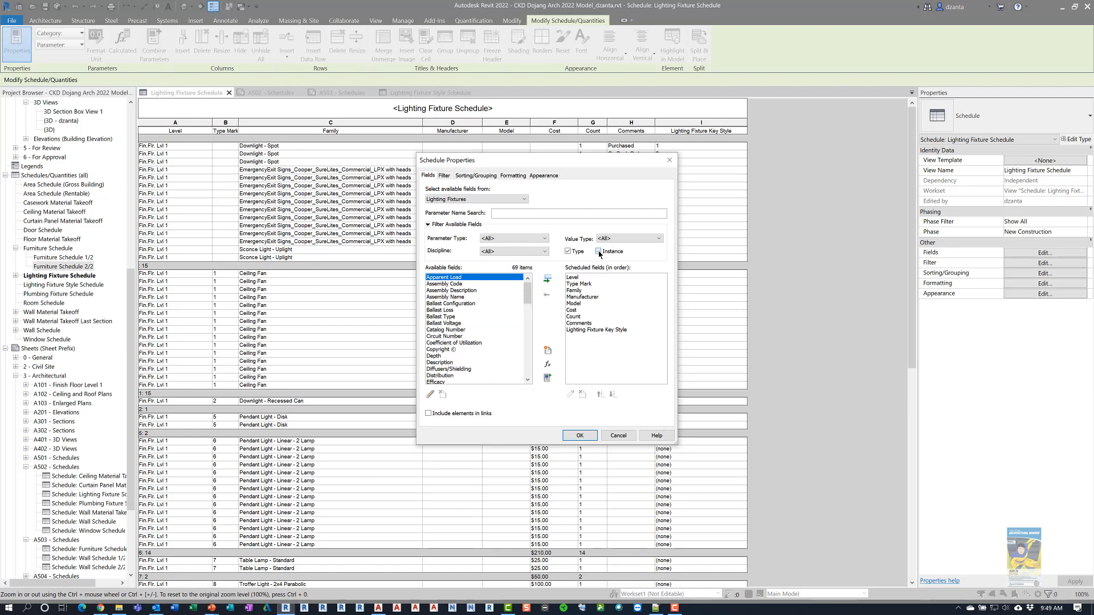
left_click(586, 439)
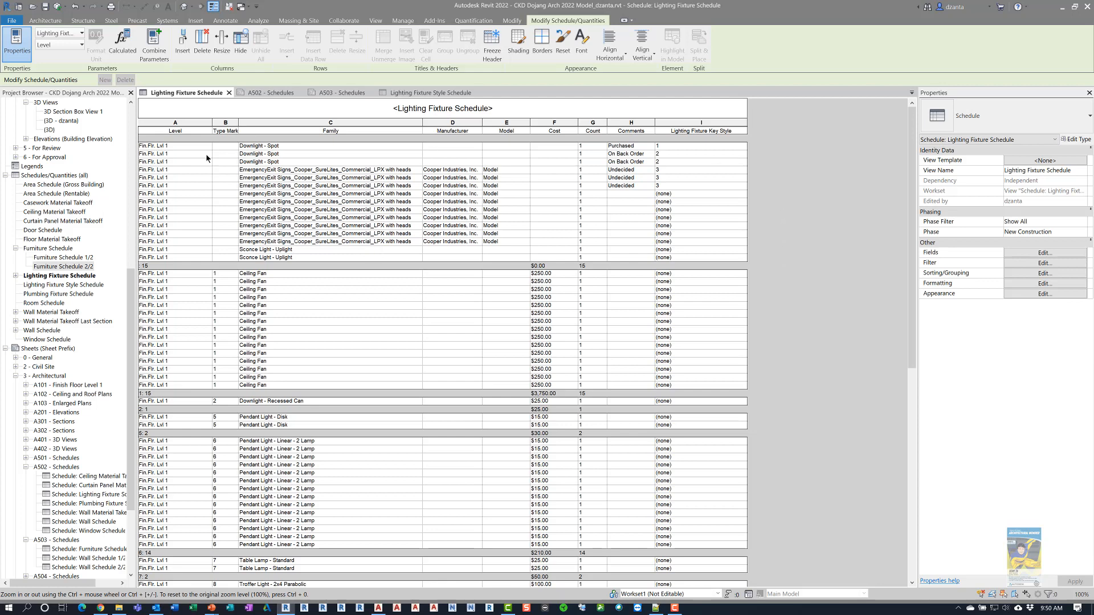
- Start exporting the Lighting Fixture Schedule report to the Temp folder as a CSV (delimited) file named Lighting Fixture Schedule
left_click(10, 21)
mouse_move(38, 173)
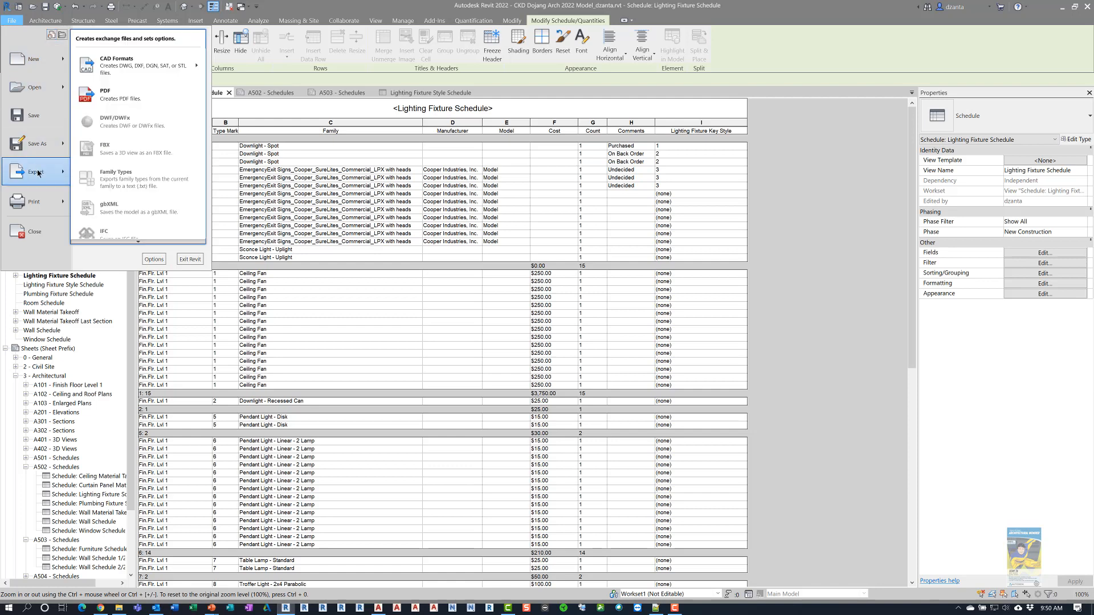
mouse_move(141, 244)
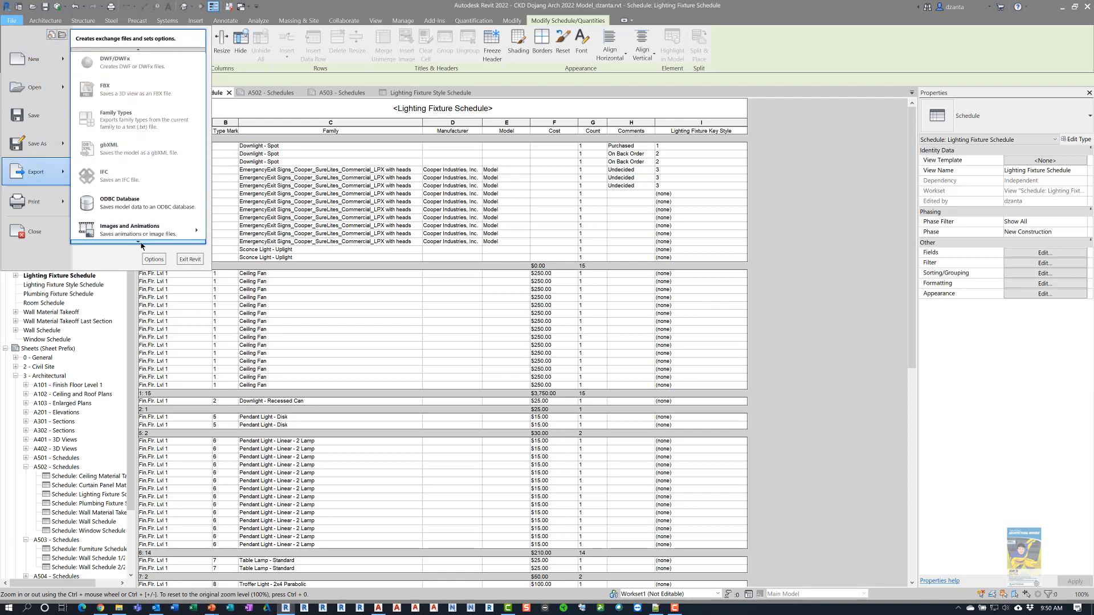
mouse_move(142, 162)
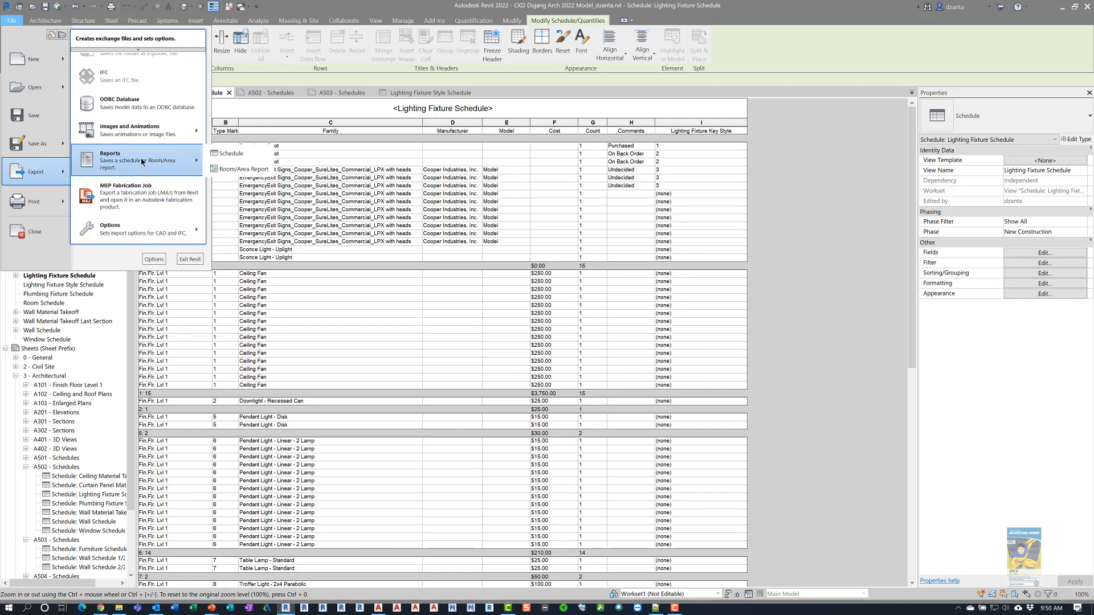
left_click(228, 154)
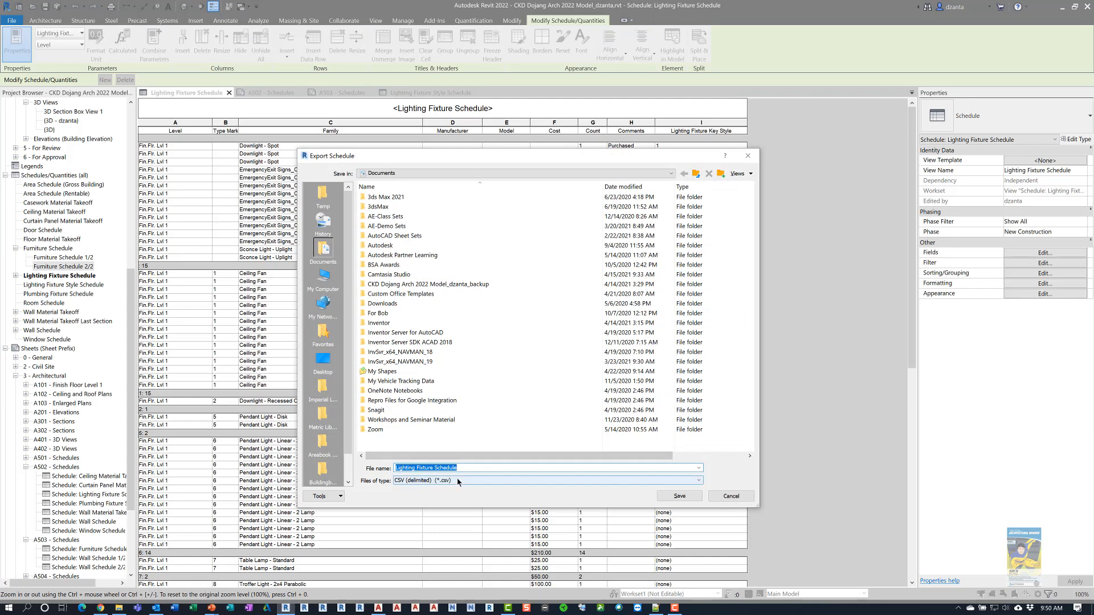
left_click(458, 480)
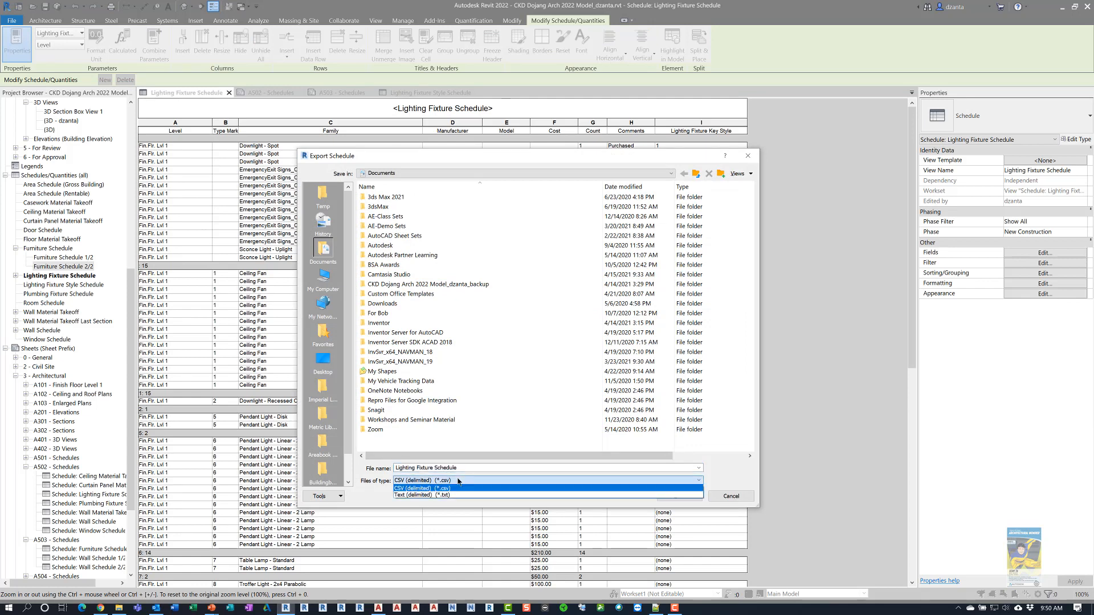
left_click(459, 481)
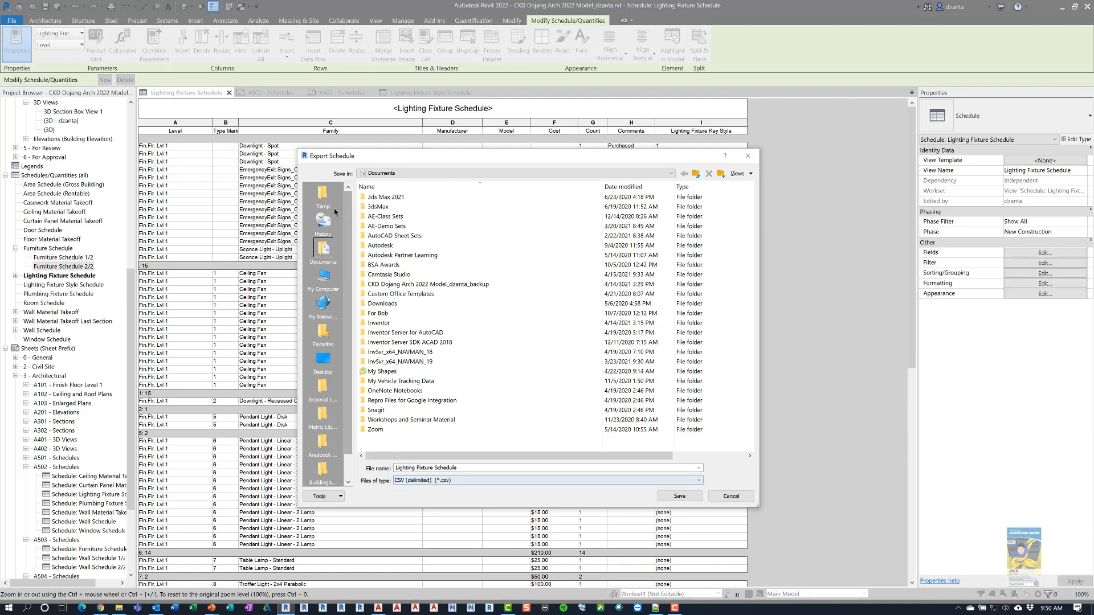
left_click(322, 196)
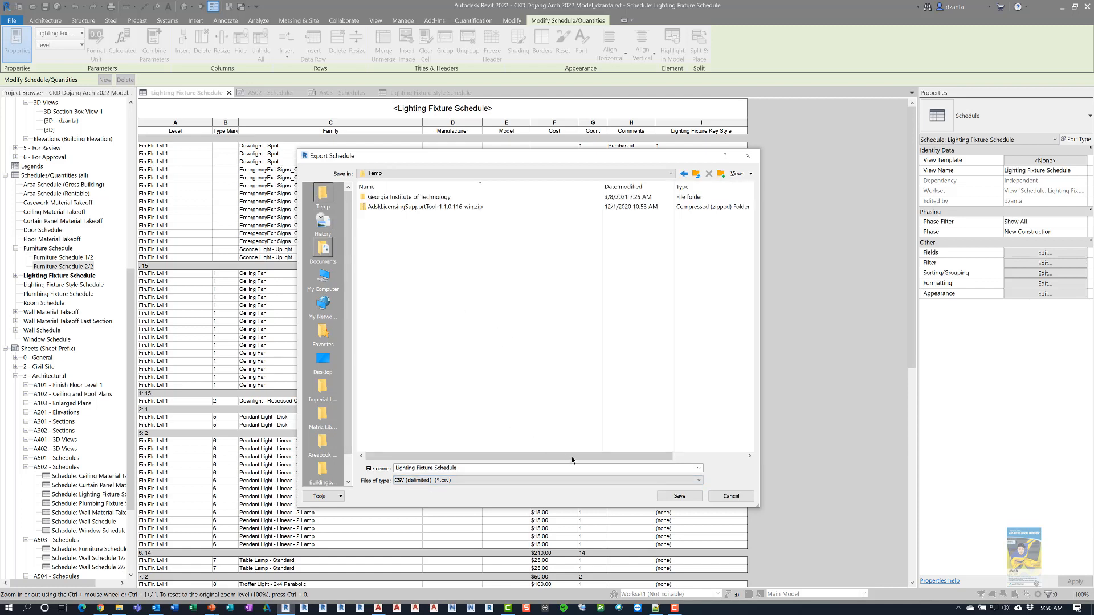
left_click(669, 497)
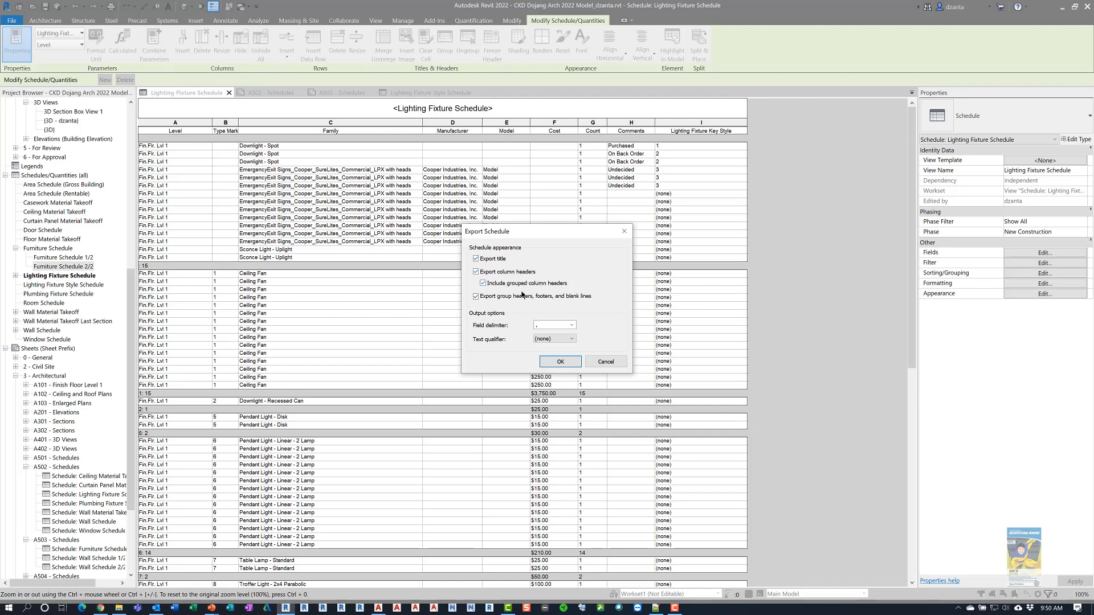
- Use a comma as the field delimiter, keep the text qualifier at (none), and complete the schedule export
left_click(541, 324)
key("BackSpace")
left_click(571, 326)
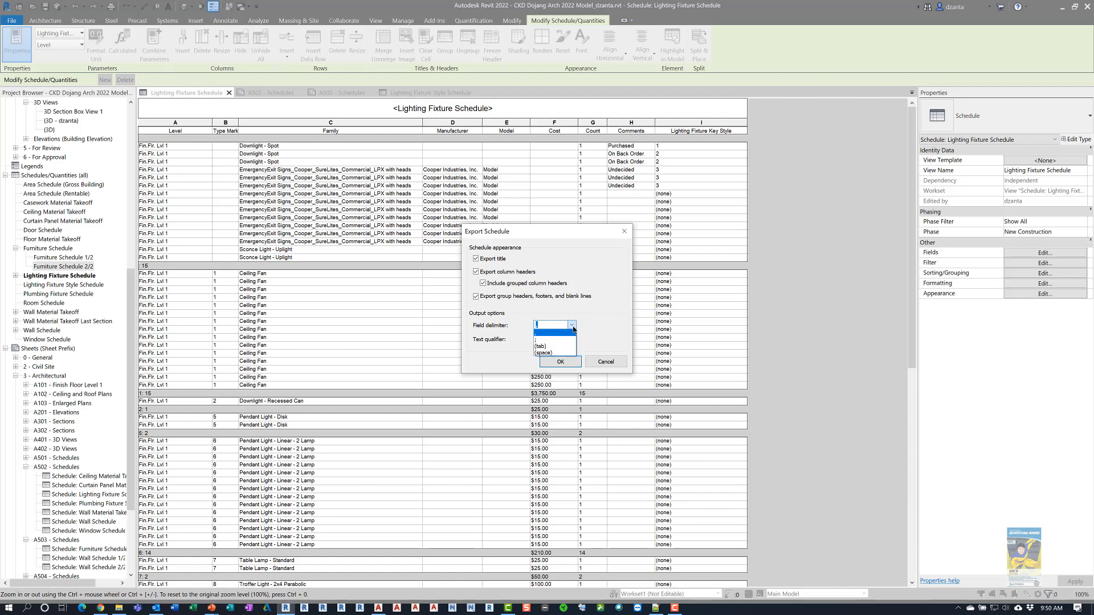
left_click(573, 330)
left_click(552, 337)
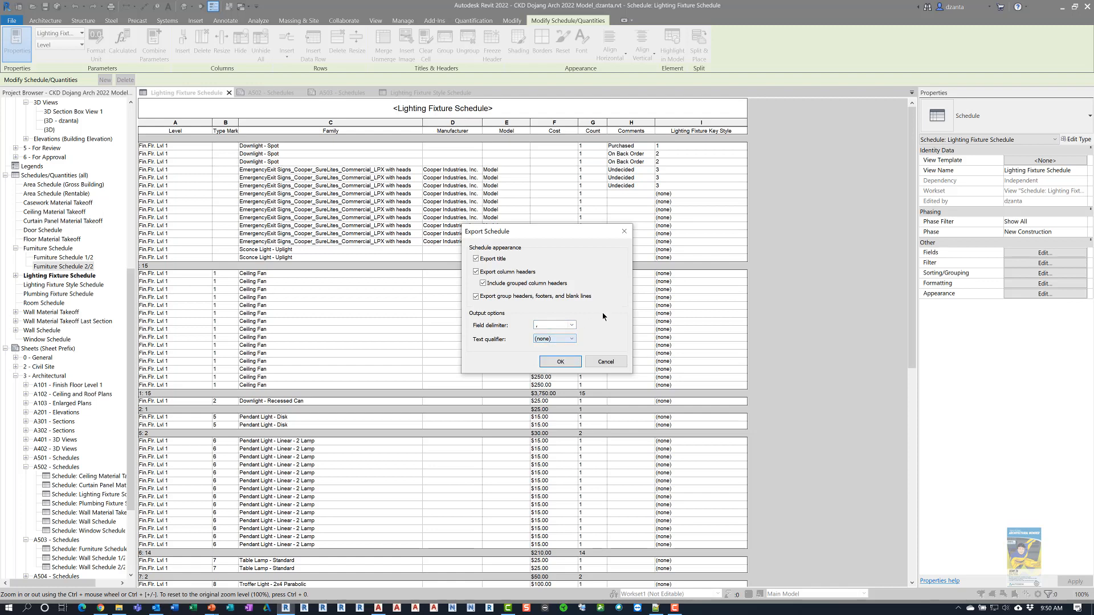
left_click(560, 363)
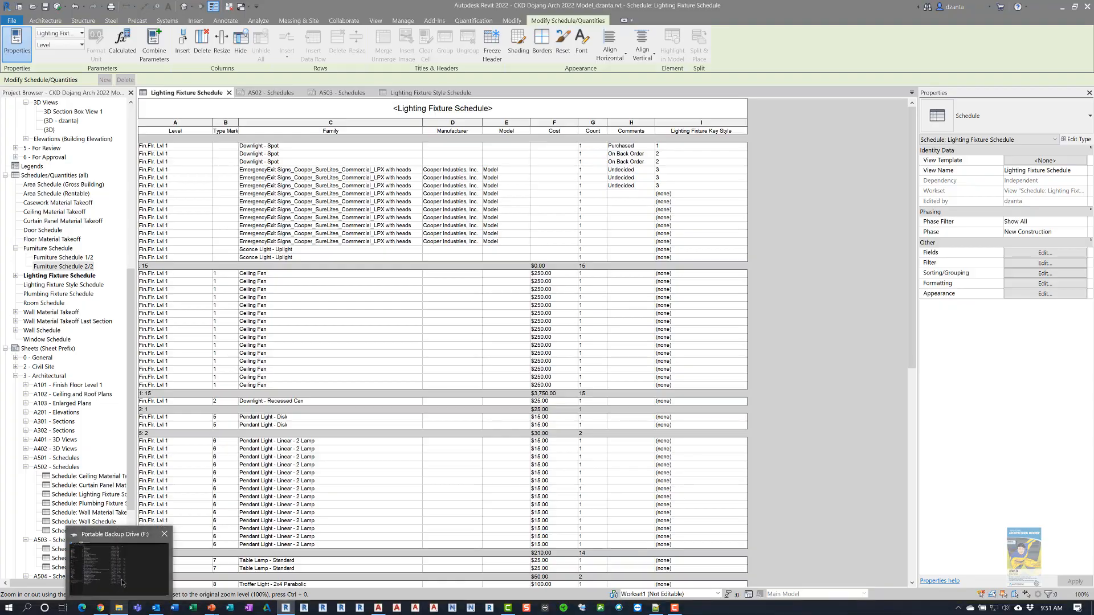
- Switch to File Explorer and open Lighting Fixture Schedule.csv from the Temp folder on drive D: in Excel
left_click(118, 565)
left_click(62, 420)
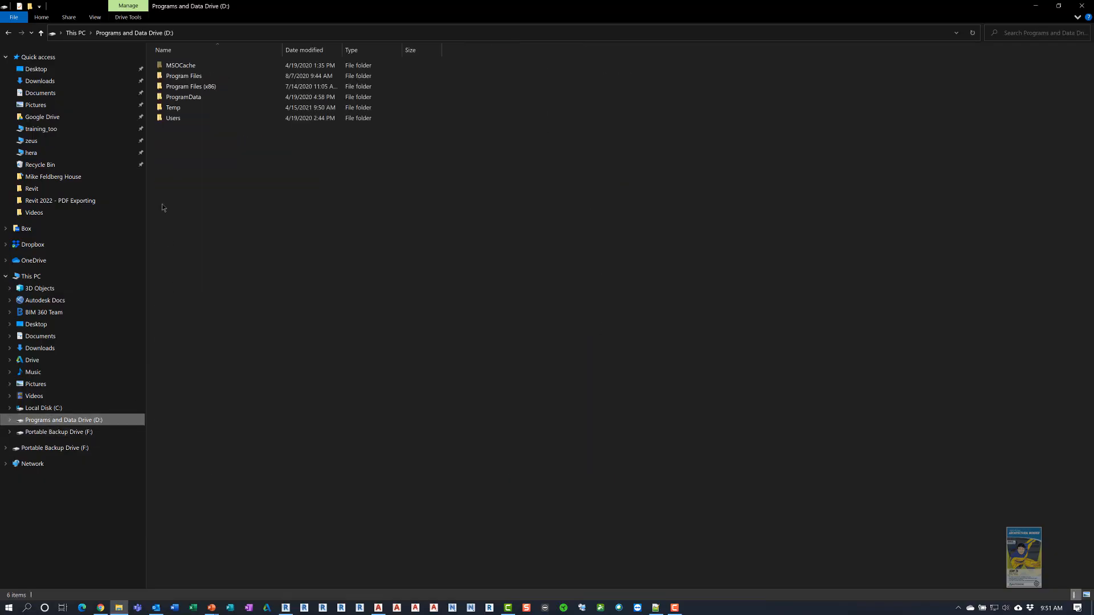
double_click(173, 107)
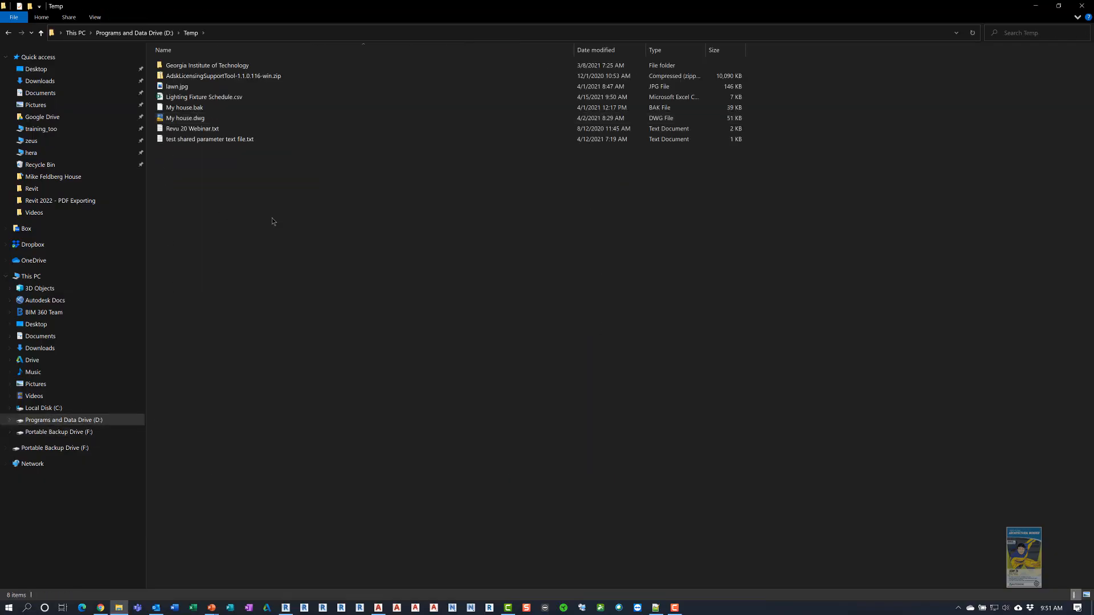
left_click(239, 100)
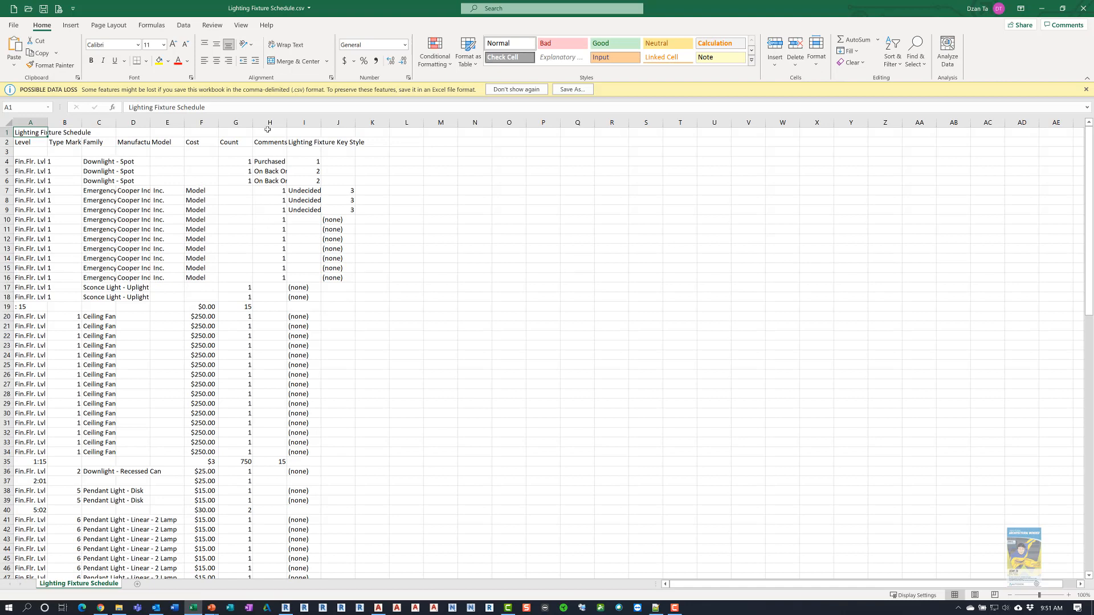
- Fit the widths of columns A, B, C, D, H and I to their contents in the exported spreadsheet
double_click(46, 124)
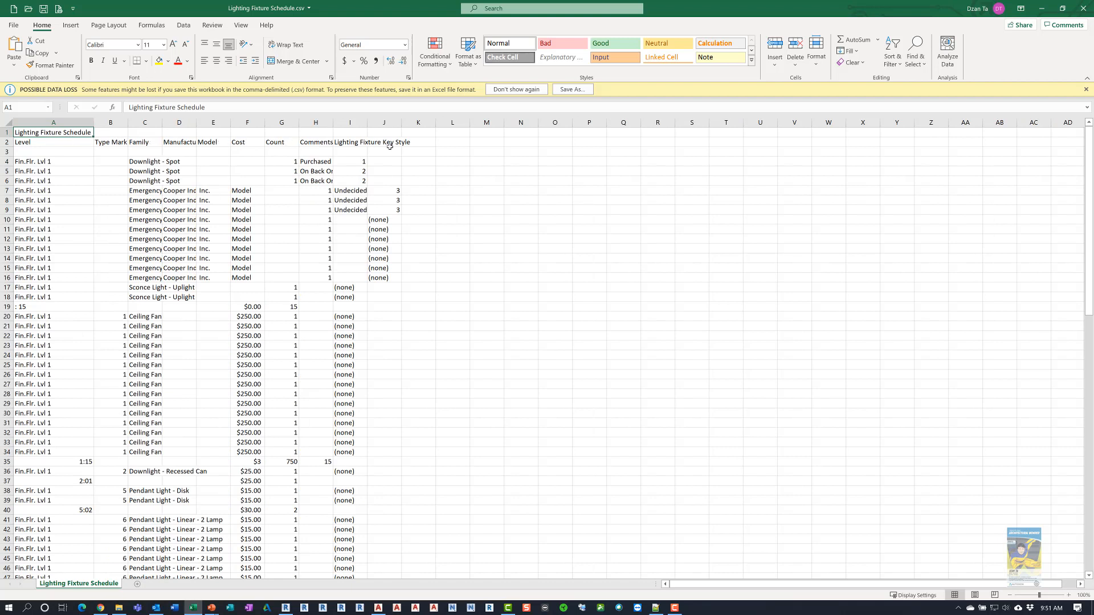
left_click_drag(367, 121, 413, 121)
double_click(332, 122)
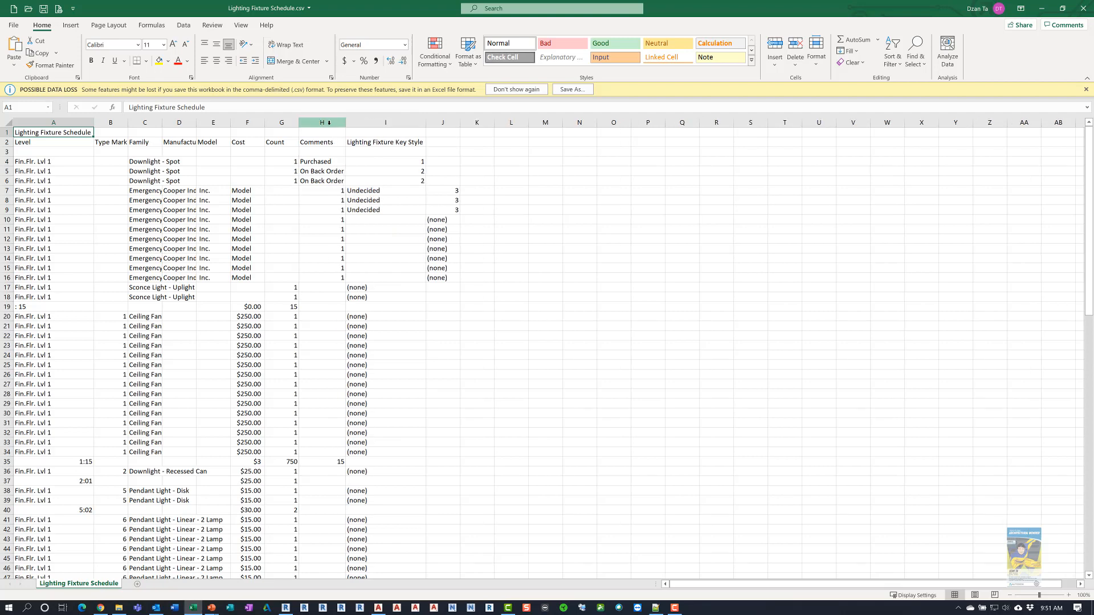
double_click(197, 123)
double_click(162, 122)
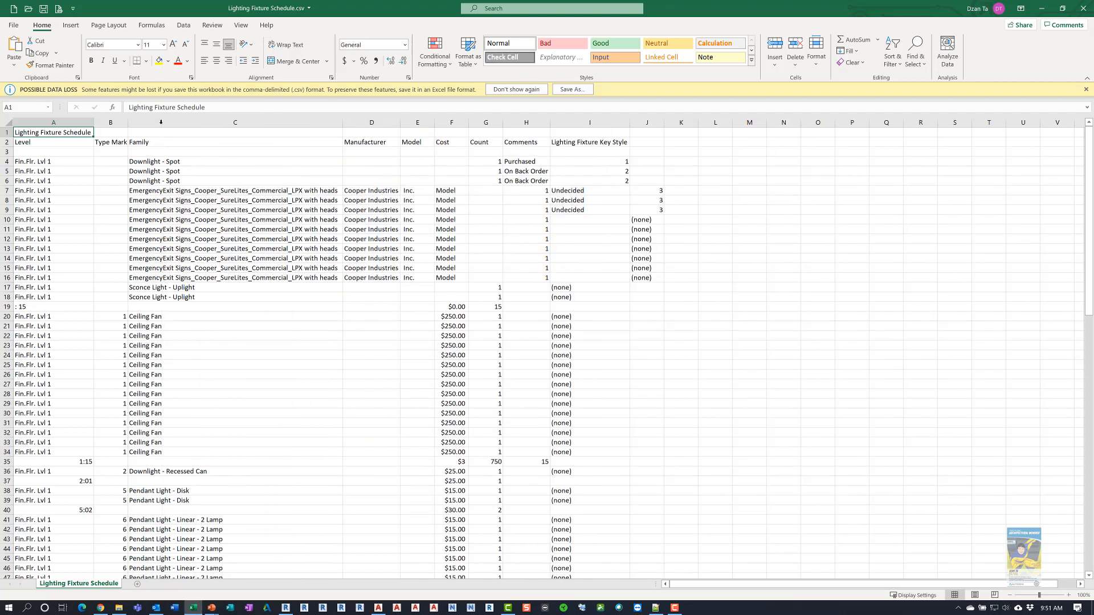
double_click(124, 123)
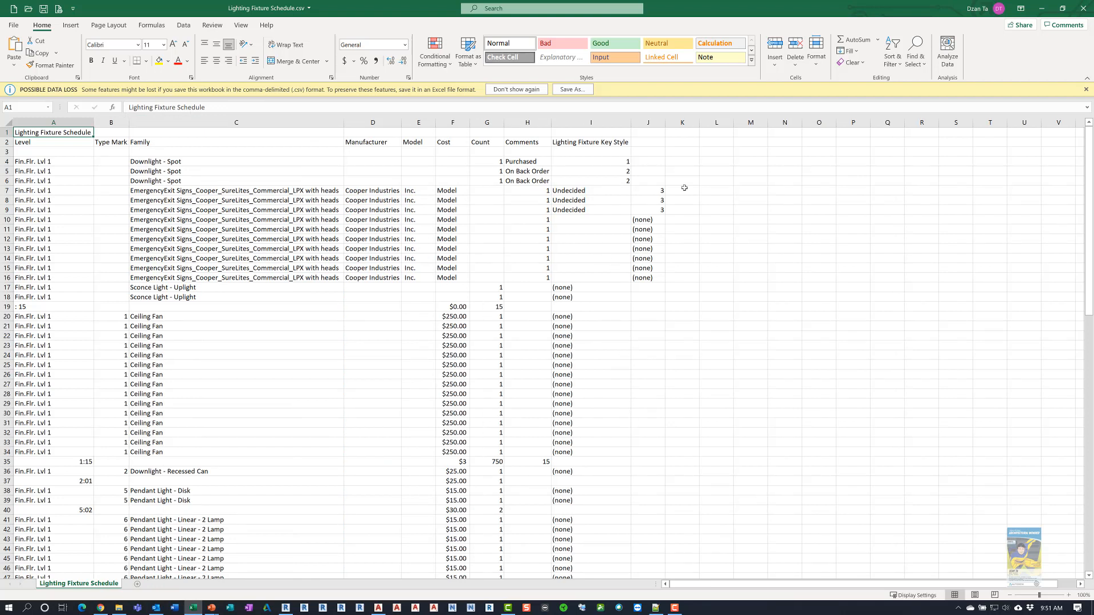
- Close File Explorer and compare the schedule in Revit with the exported spreadsheet in Excel, ending back in Revit
left_click(1043, 9)
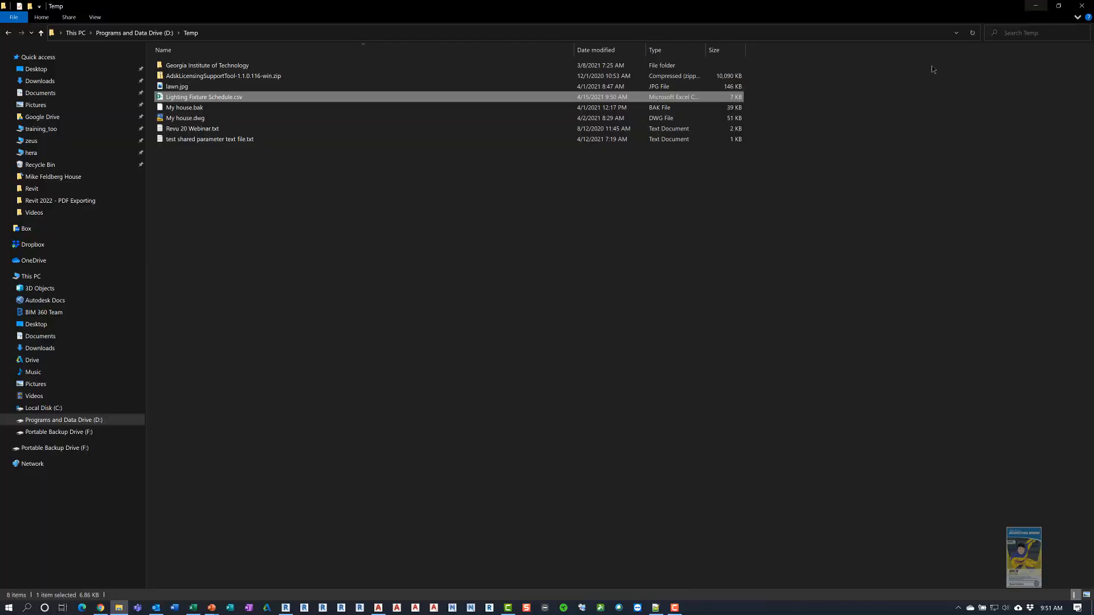
left_click(1083, 7)
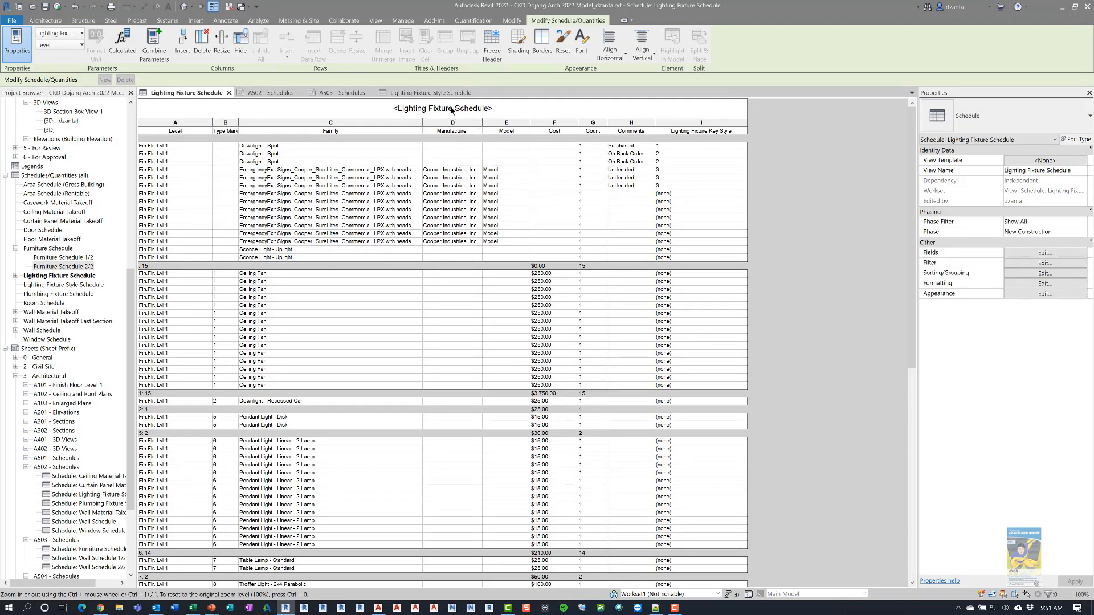
left_click(197, 609)
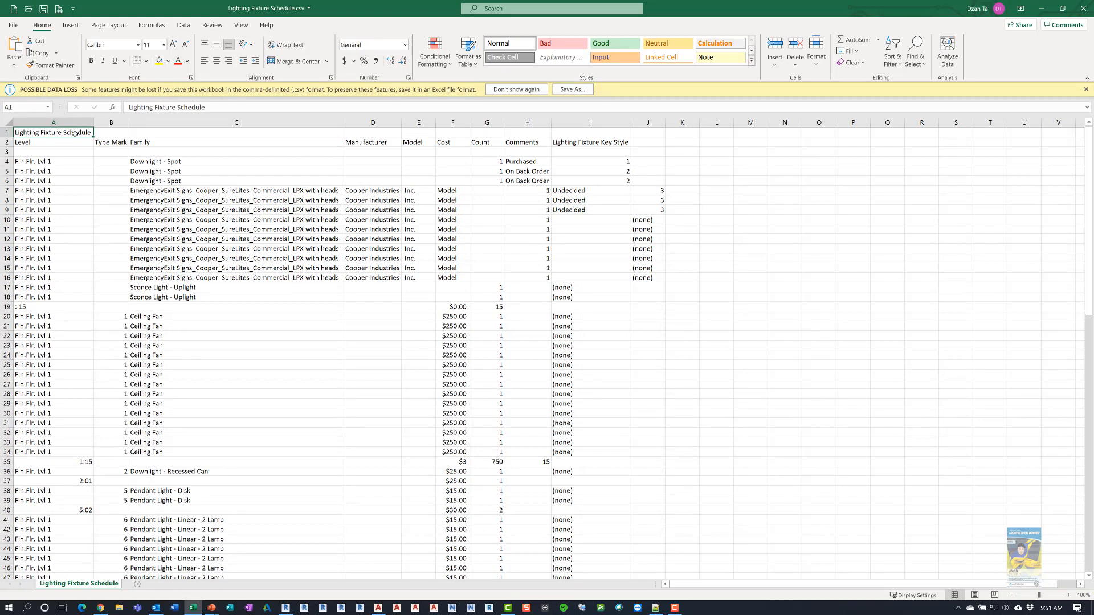
left_click(1041, 9)
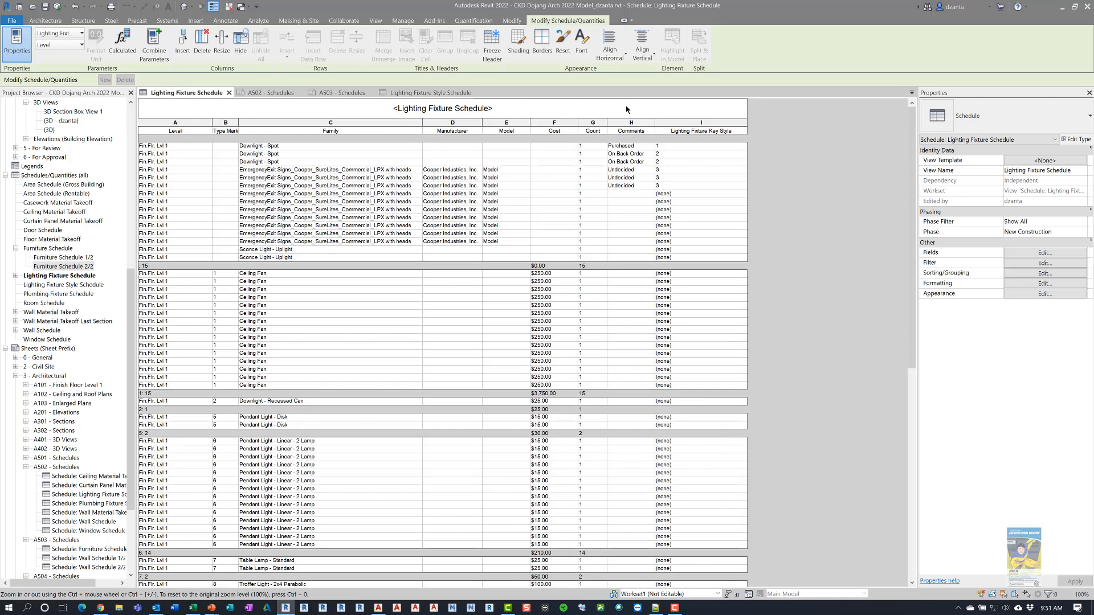
- Shade the title row of the Lighting Fixture Schedule bright green
left_click(509, 106)
left_click(518, 42)
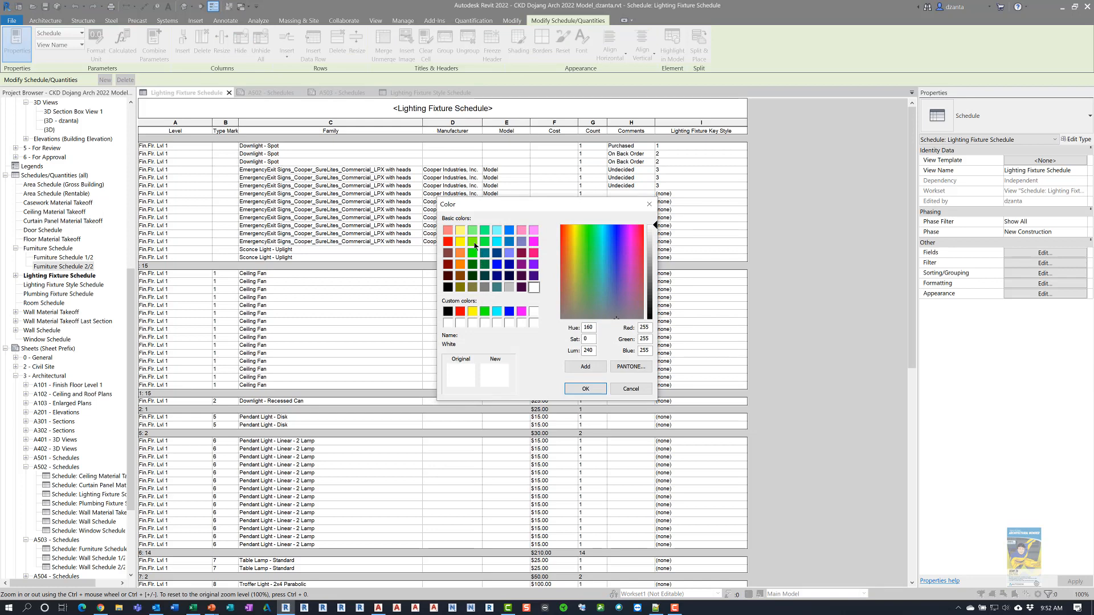
left_click(474, 244)
left_click(586, 388)
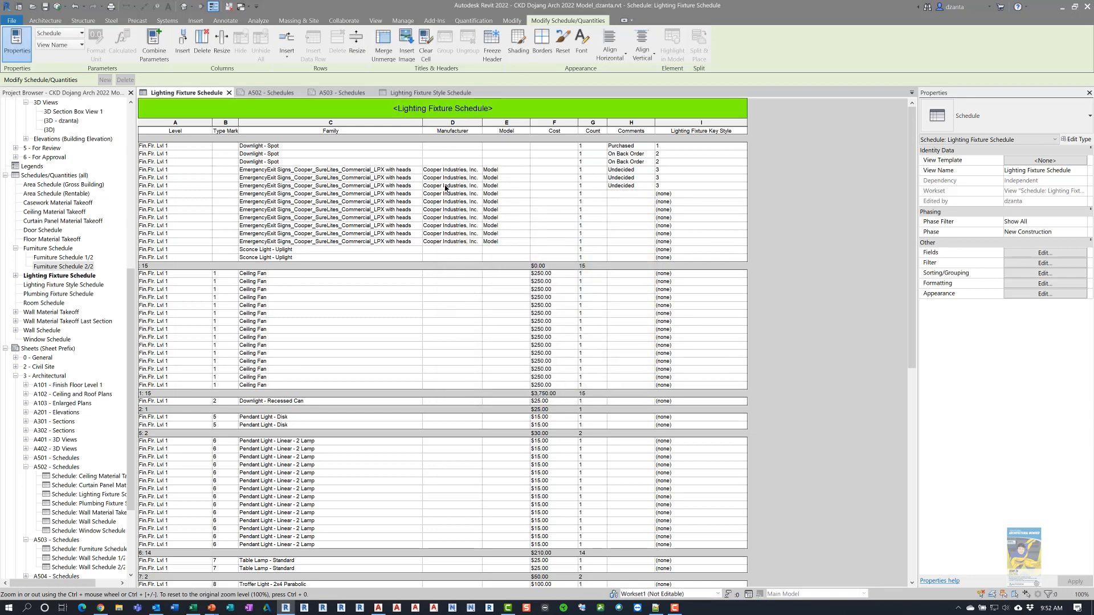
- Shade the column headers from Level through Lighting Fixture Key Style in cyan
left_click(164, 132)
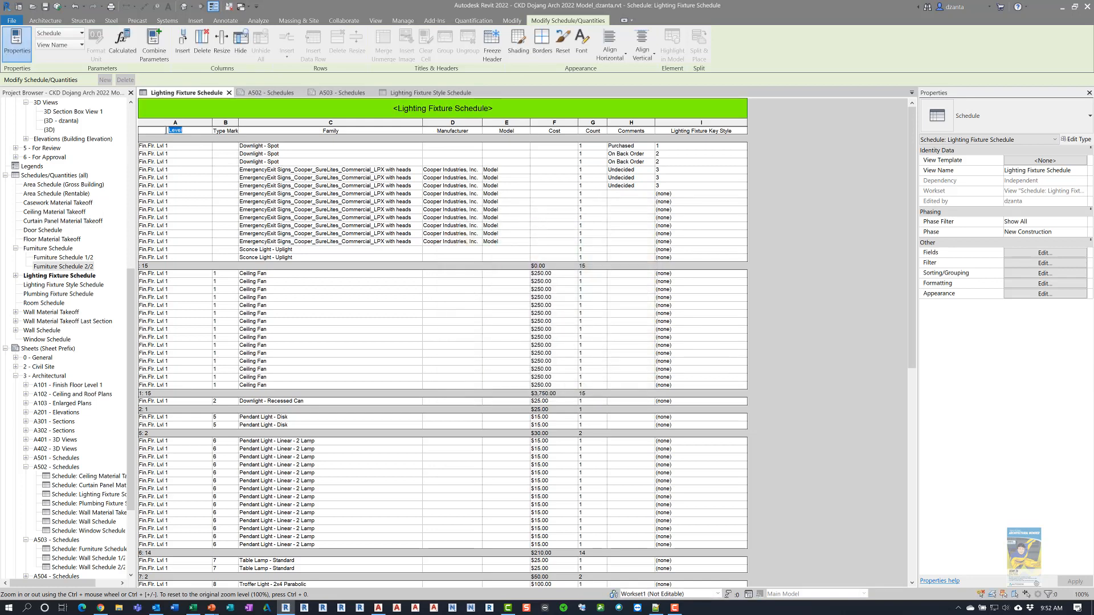
left_click(666, 135, "shift")
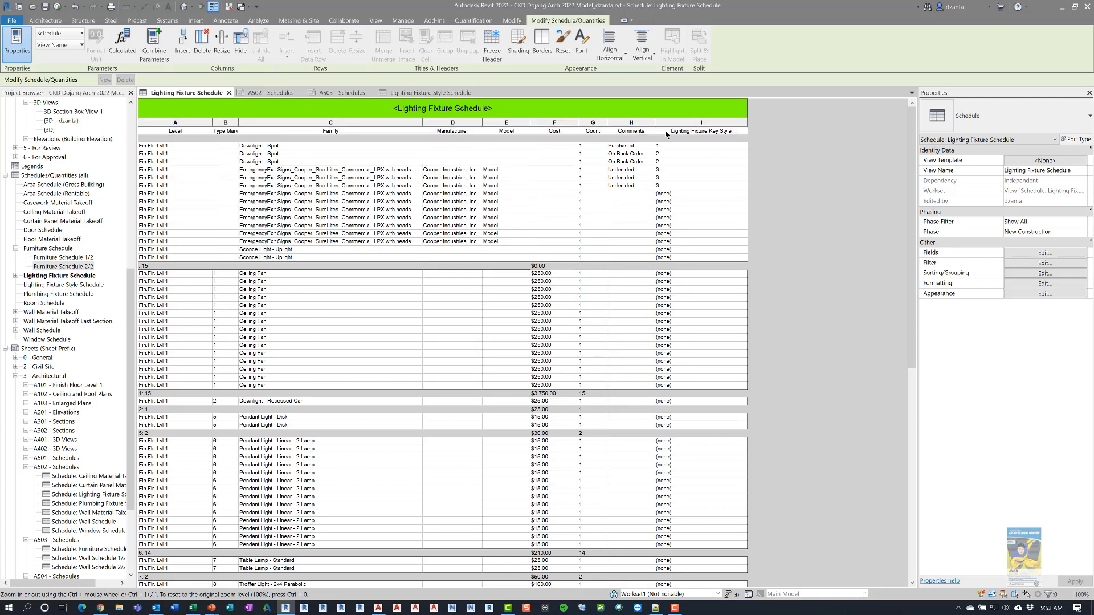
left_click(524, 50)
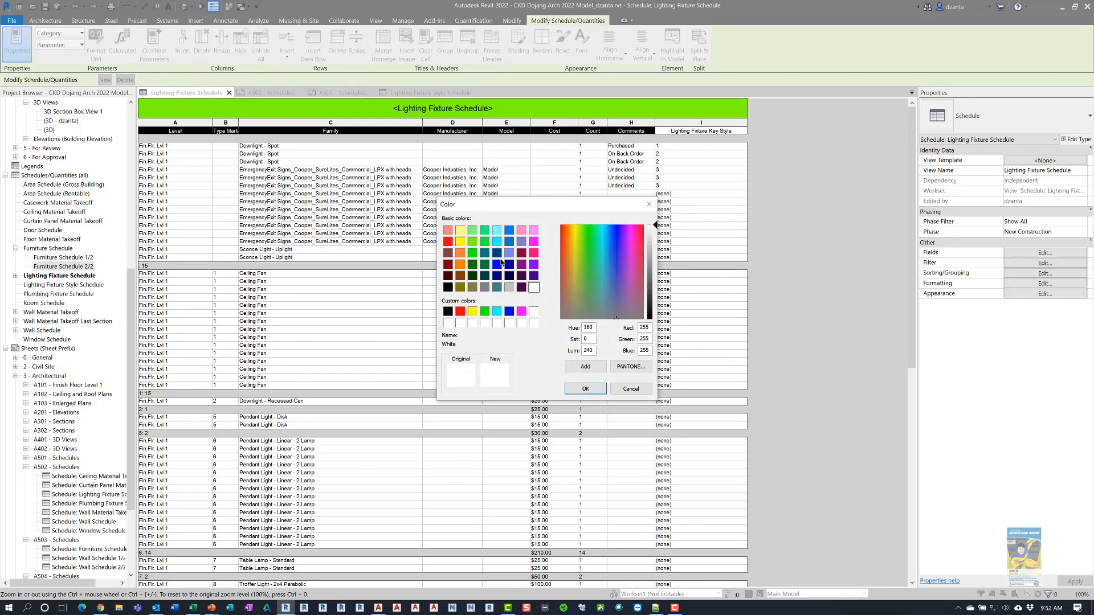
left_click(497, 241)
left_click(592, 390)
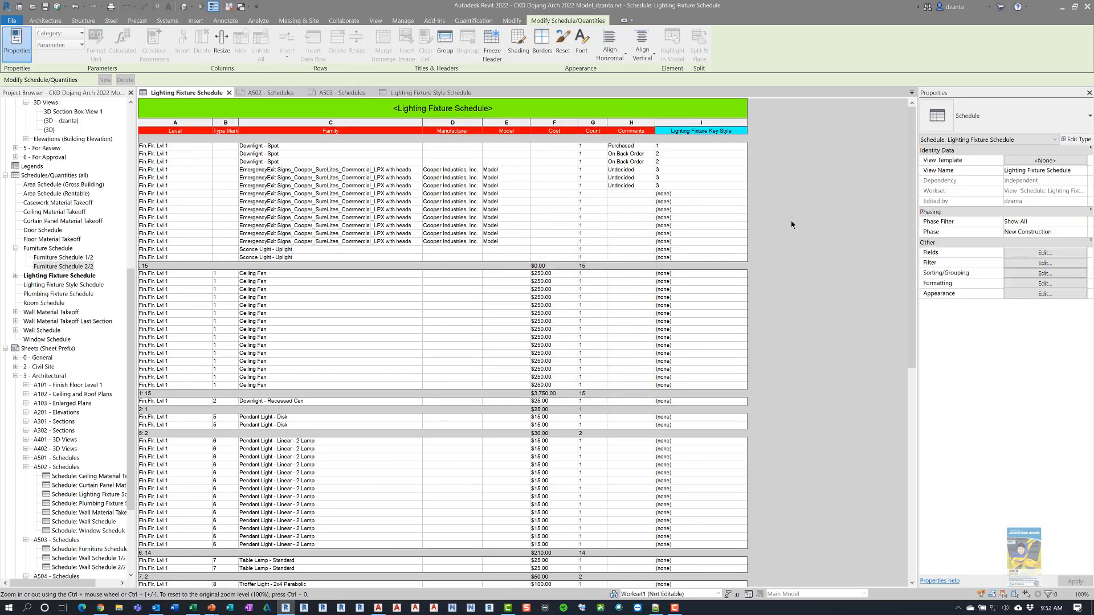
- Export the shaded Lighting Fixture Schedule as a comma-delimited CSV report named Lighting Fixture Schedule 2 in the Temp folder
left_click(11, 21)
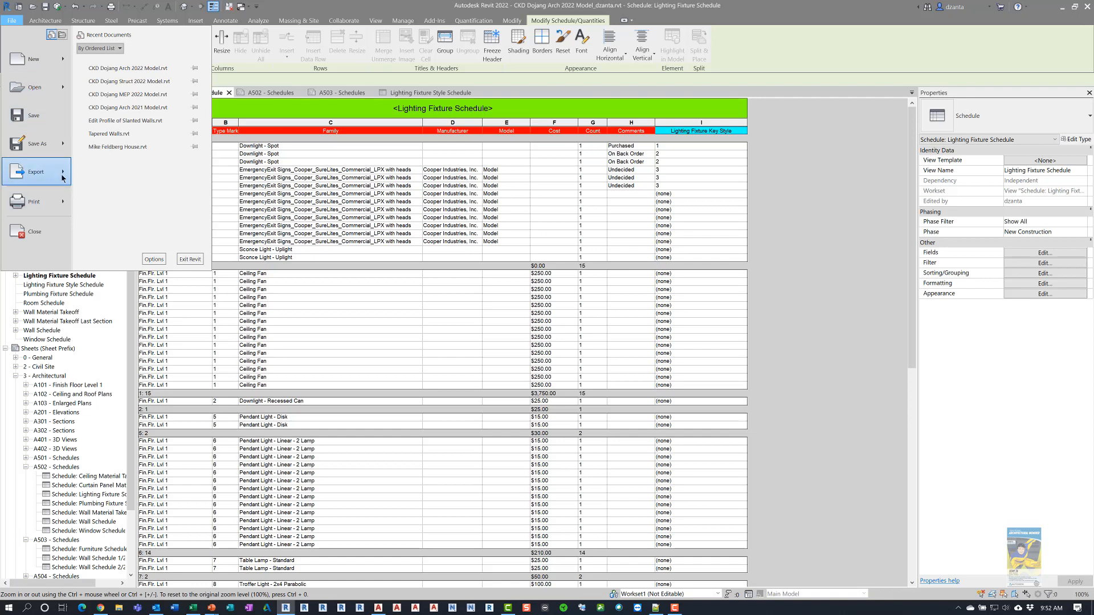
mouse_move(62, 179)
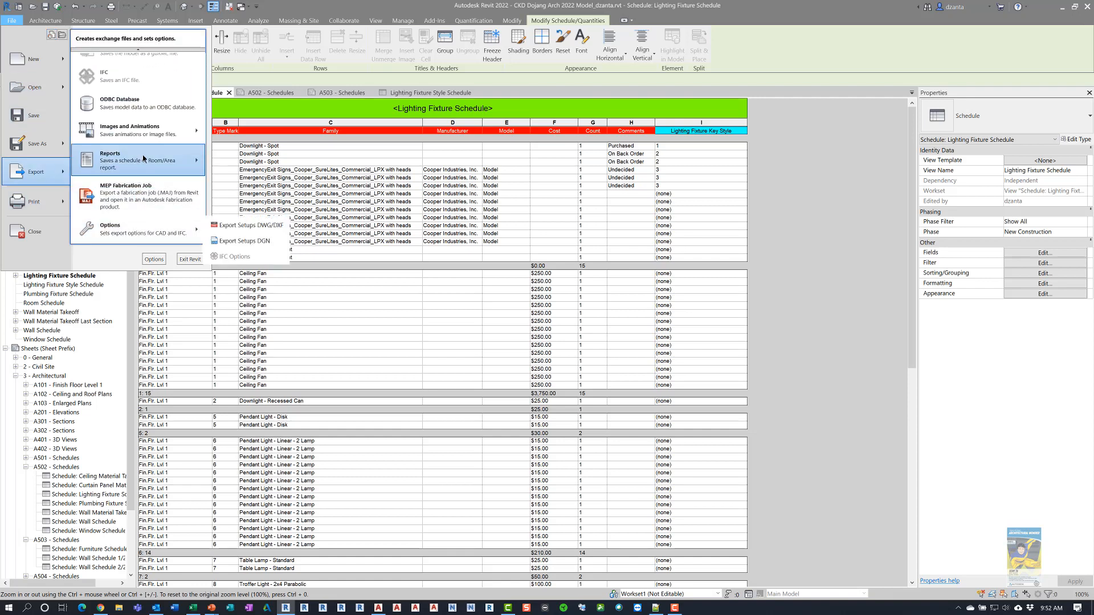
mouse_move(143, 158)
left_click(246, 155)
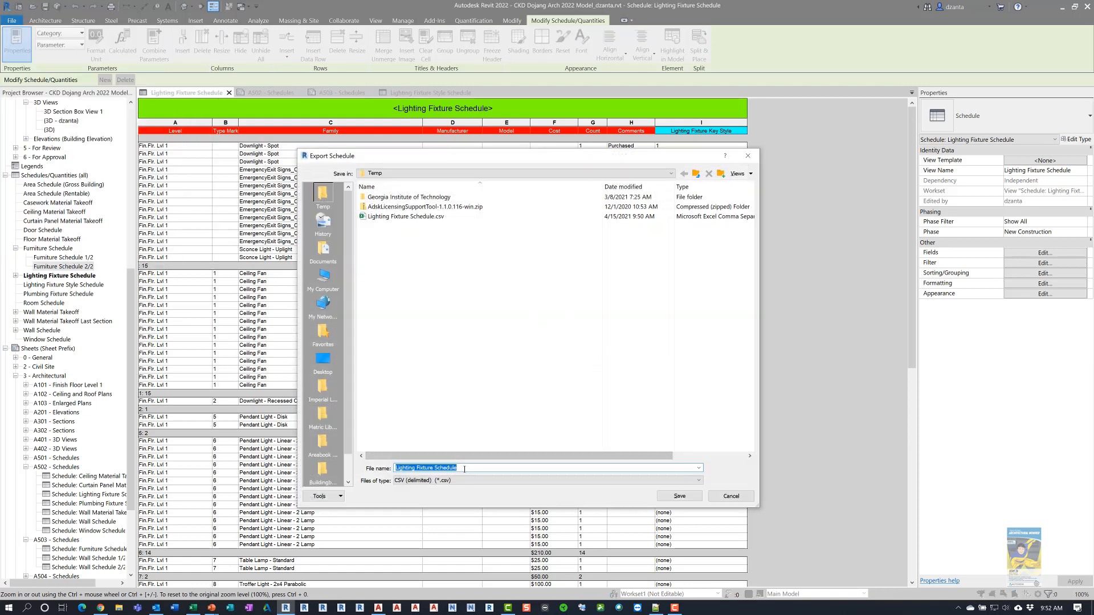
left_click(465, 469)
type("2")
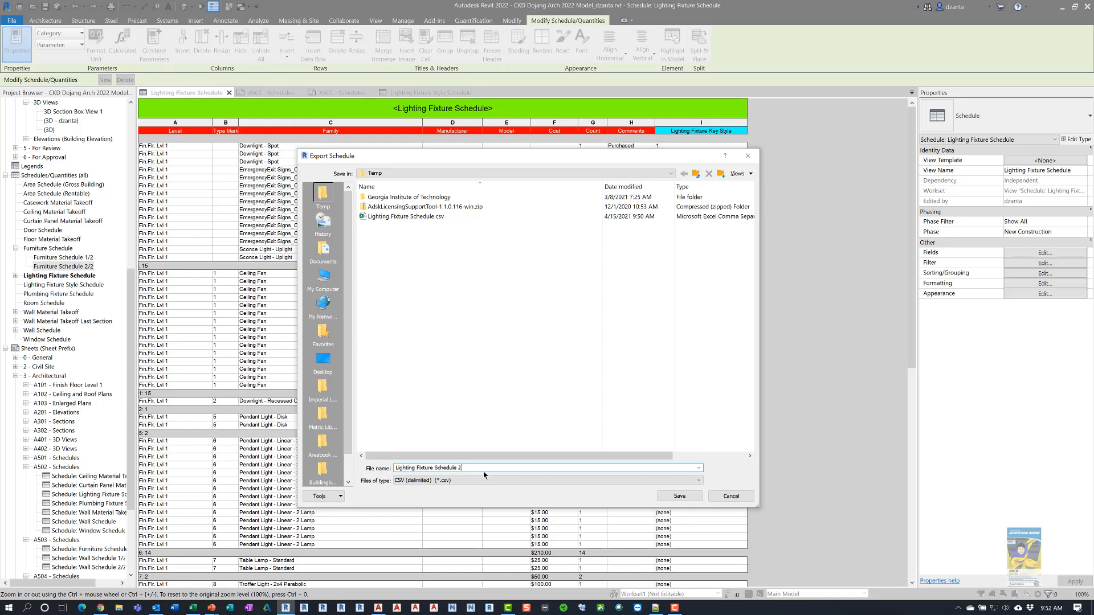
left_click(670, 496)
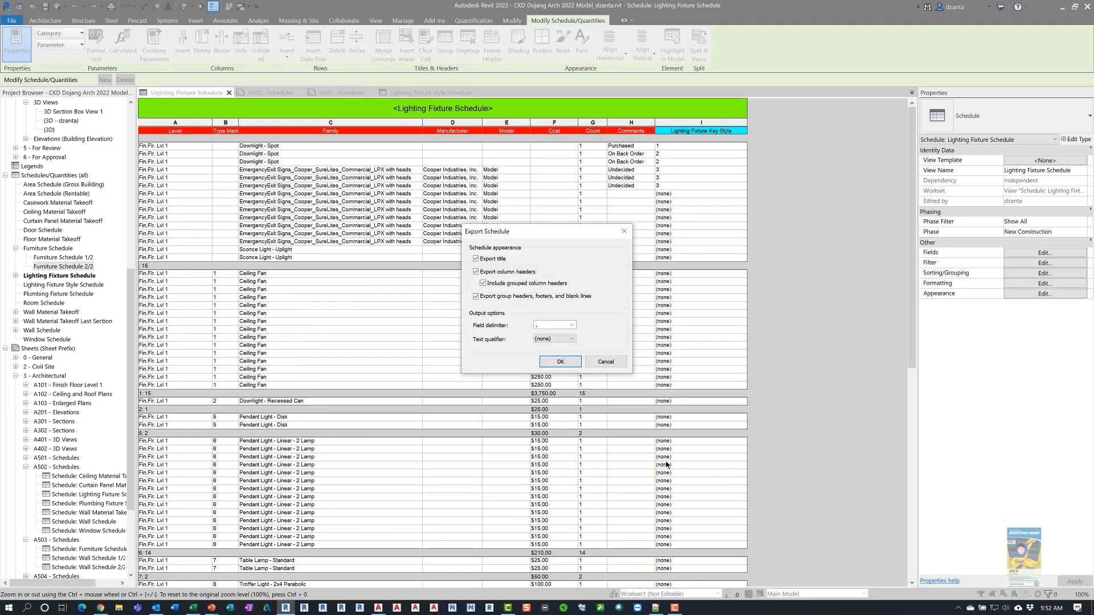
left_click(562, 362)
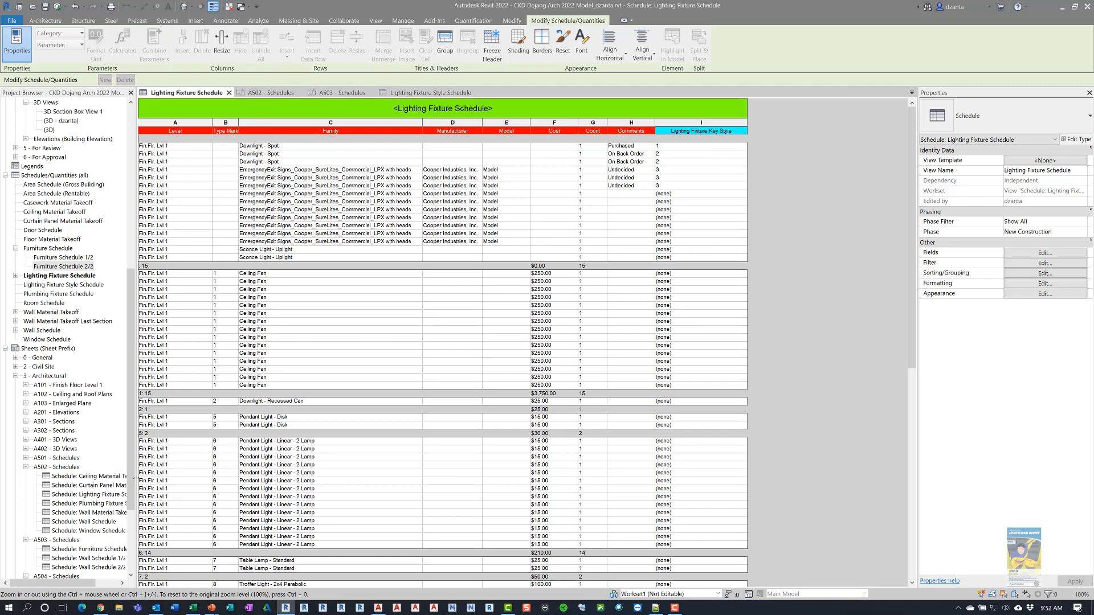
- Open Lighting Fixture Schedule 2.csv from the D: drive's Temp folder in Excel and fit column A's width to its contents
key("super+e")
left_click(64, 420)
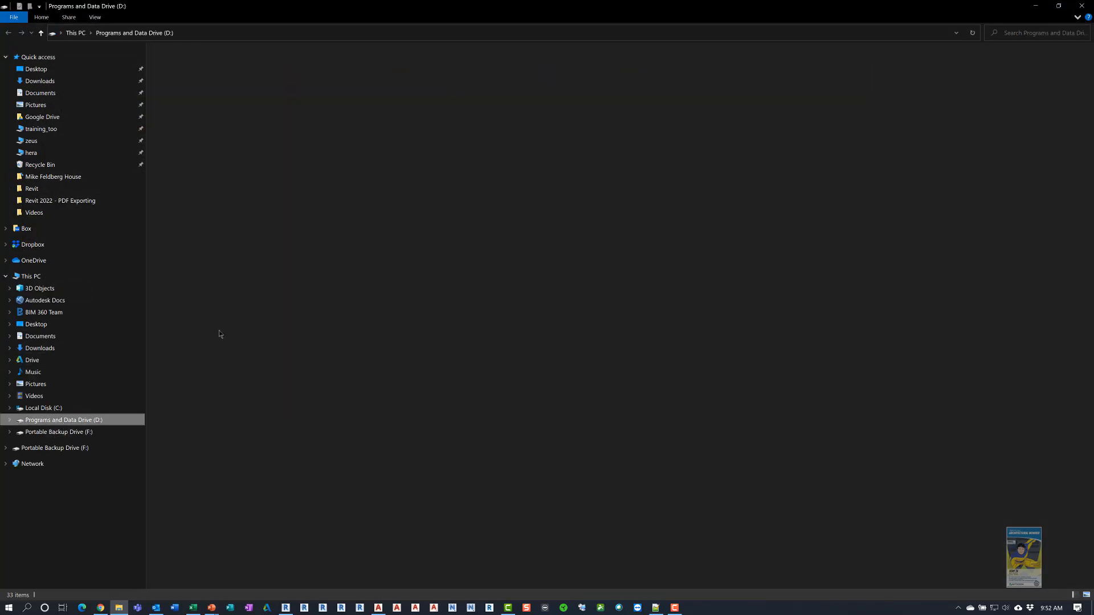
double_click(188, 109)
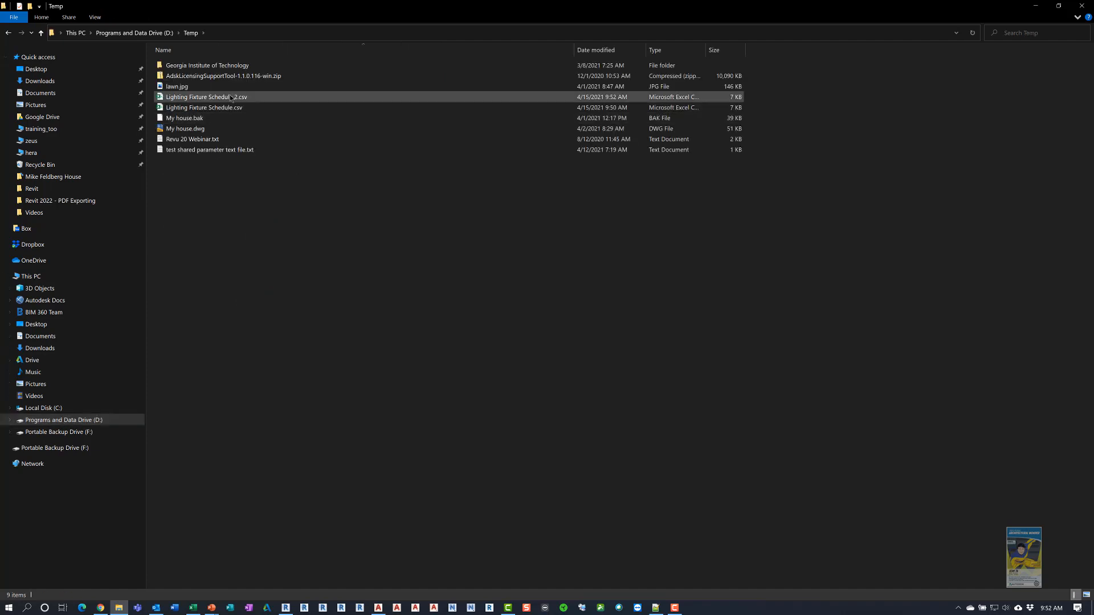
double_click(230, 98)
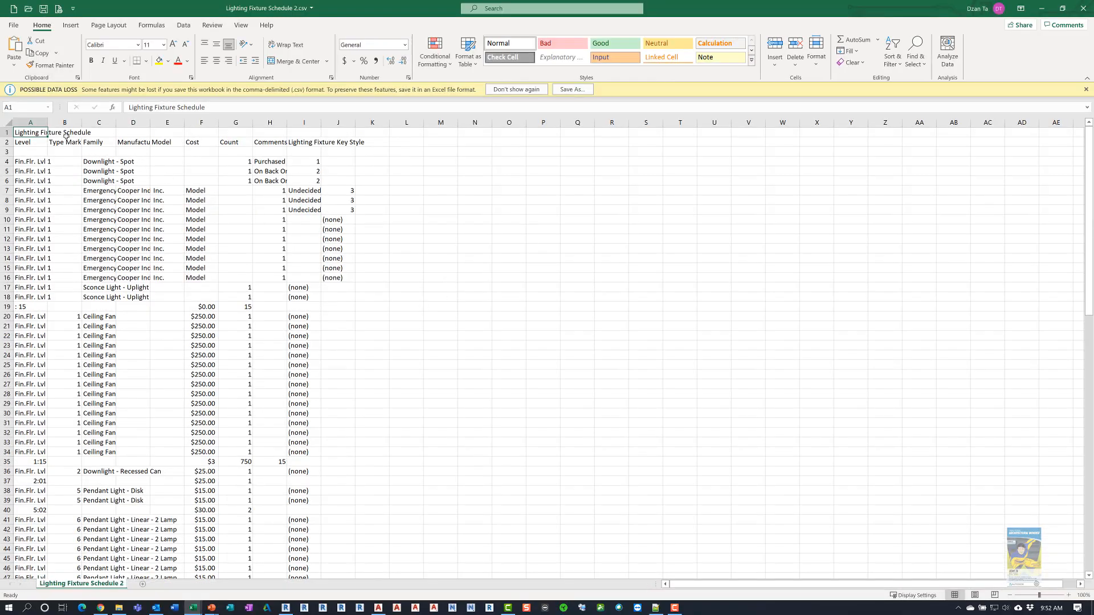
double_click(48, 123)
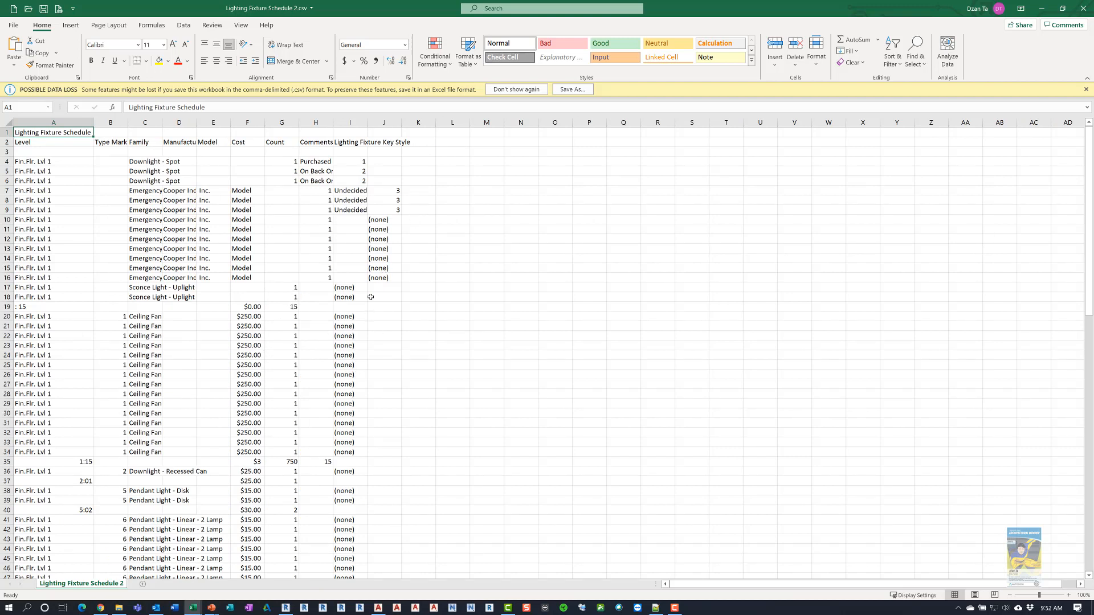
- Close both exported Lighting Fixture Schedule spreadsheets without saving, and close File Explorer to return to Revit
left_click(1082, 9)
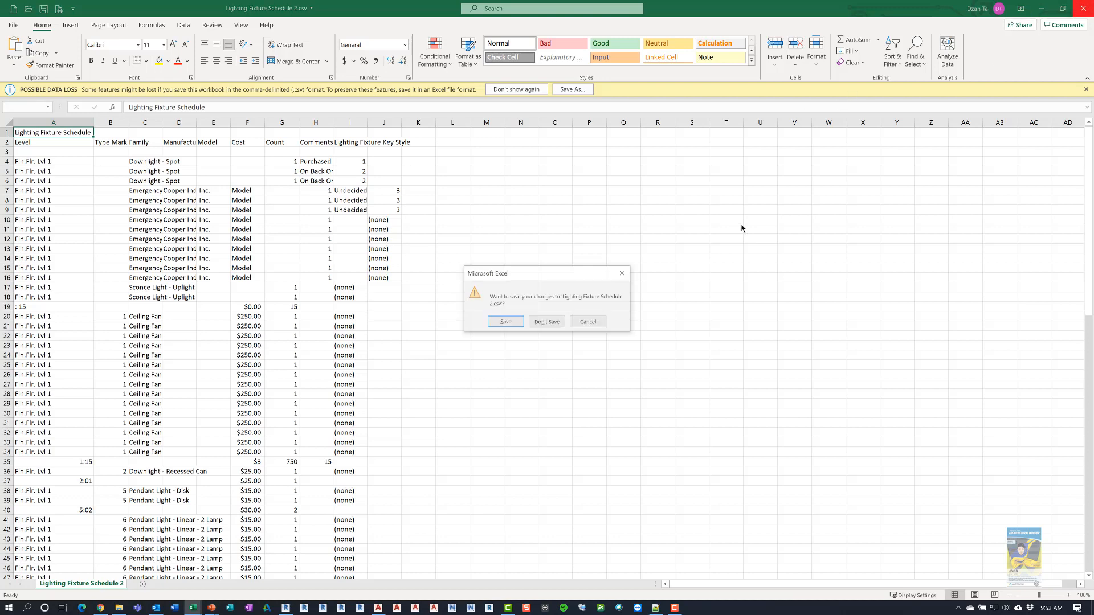
left_click(544, 324)
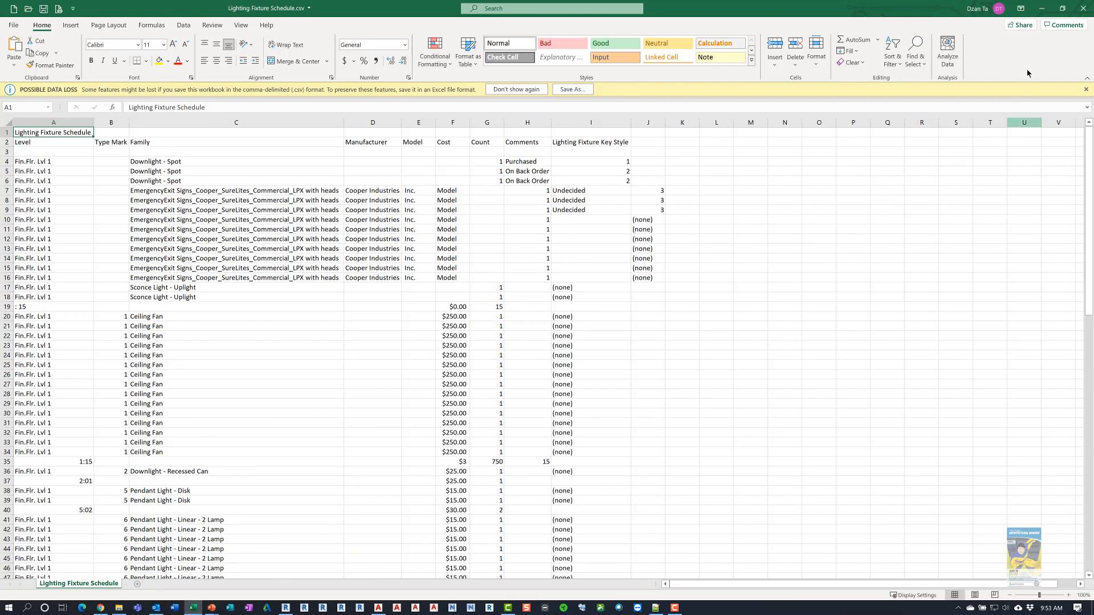
left_click(1083, 9)
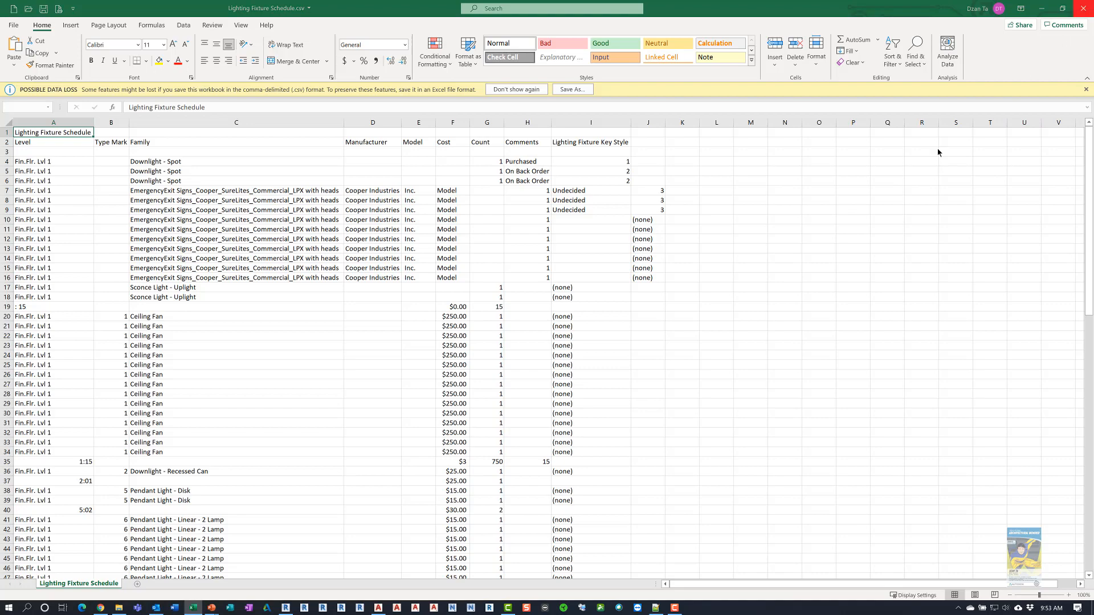
left_click(550, 323)
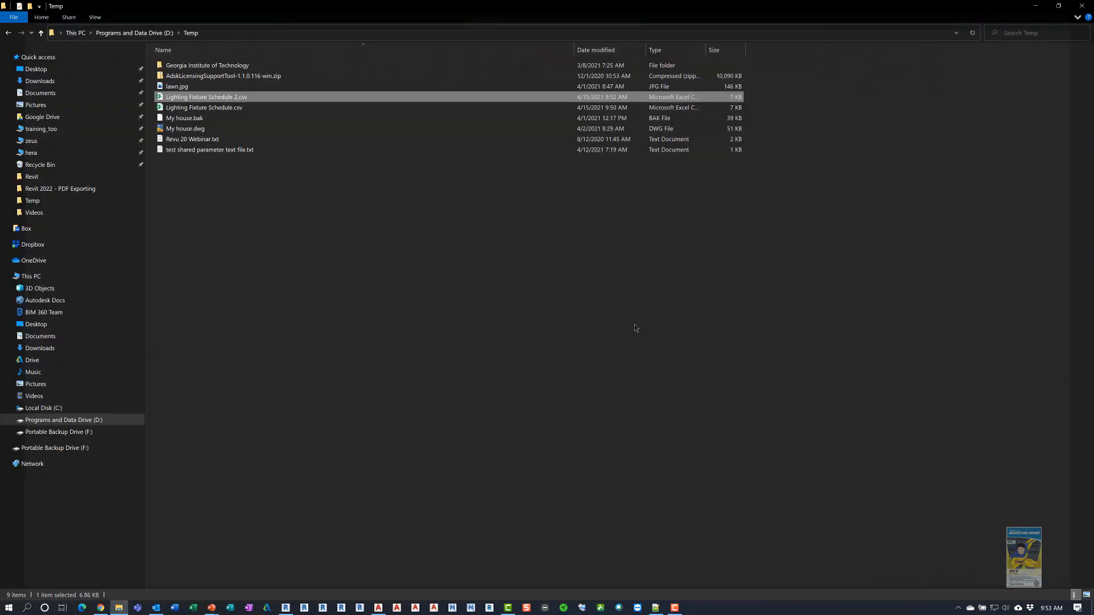
left_click(504, 331)
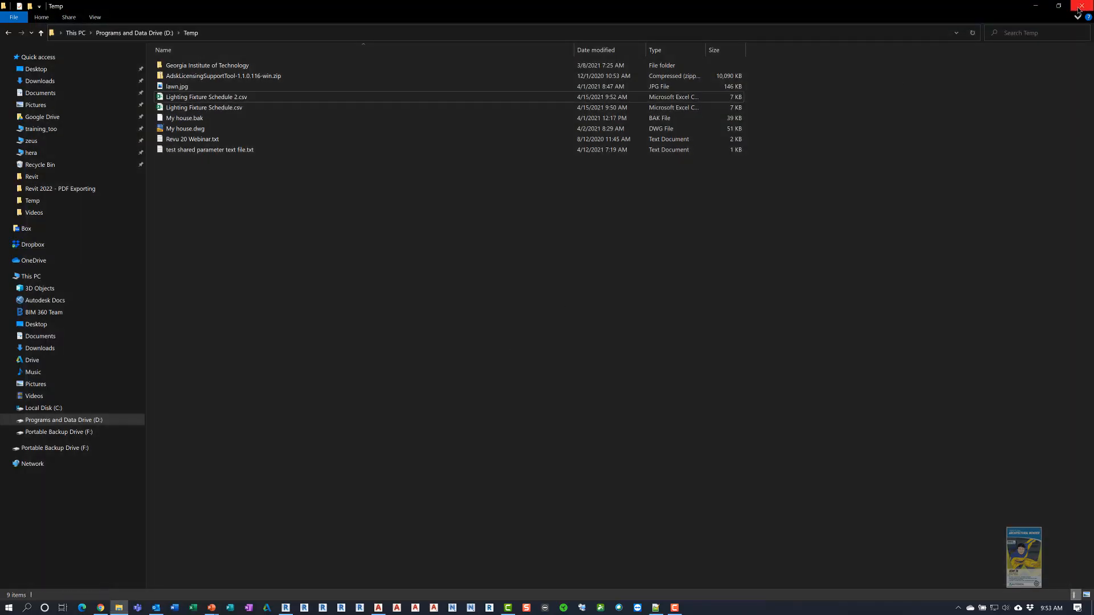
left_click(1081, 6)
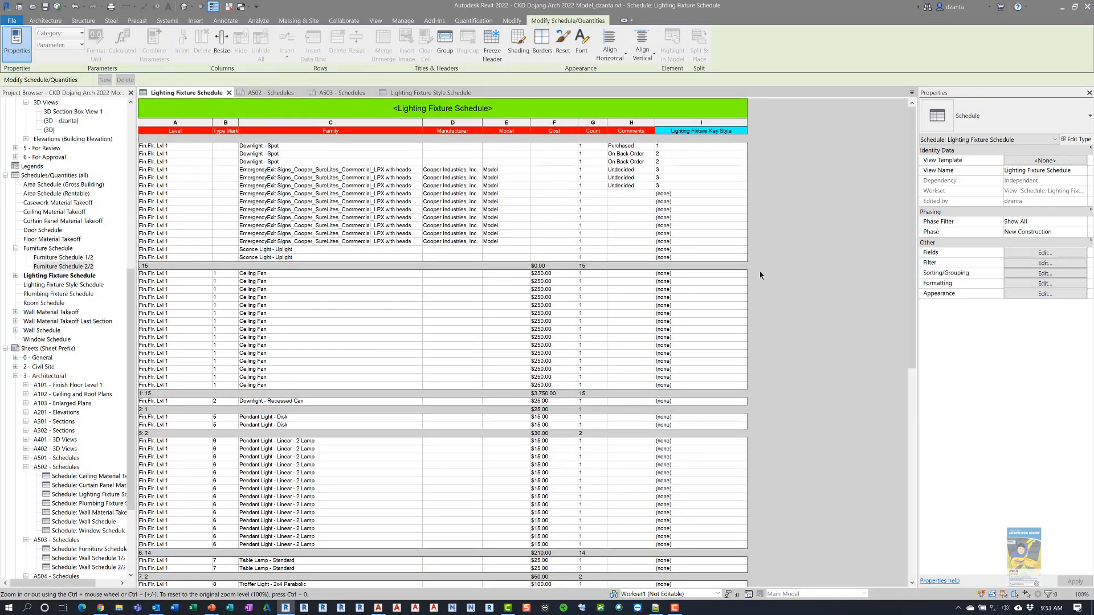